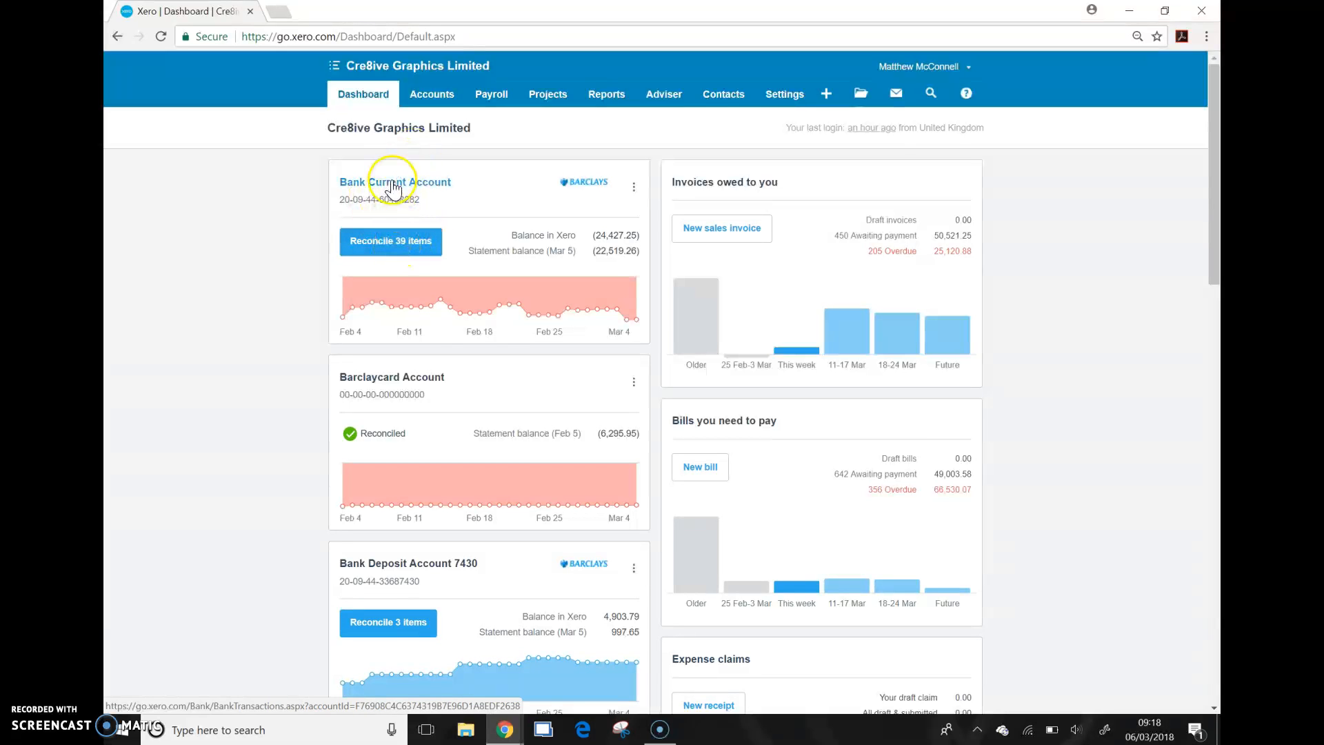
Step: Open the Bank Current Account's items to reconcile and review the first page of statement lines
left_click(384, 250)
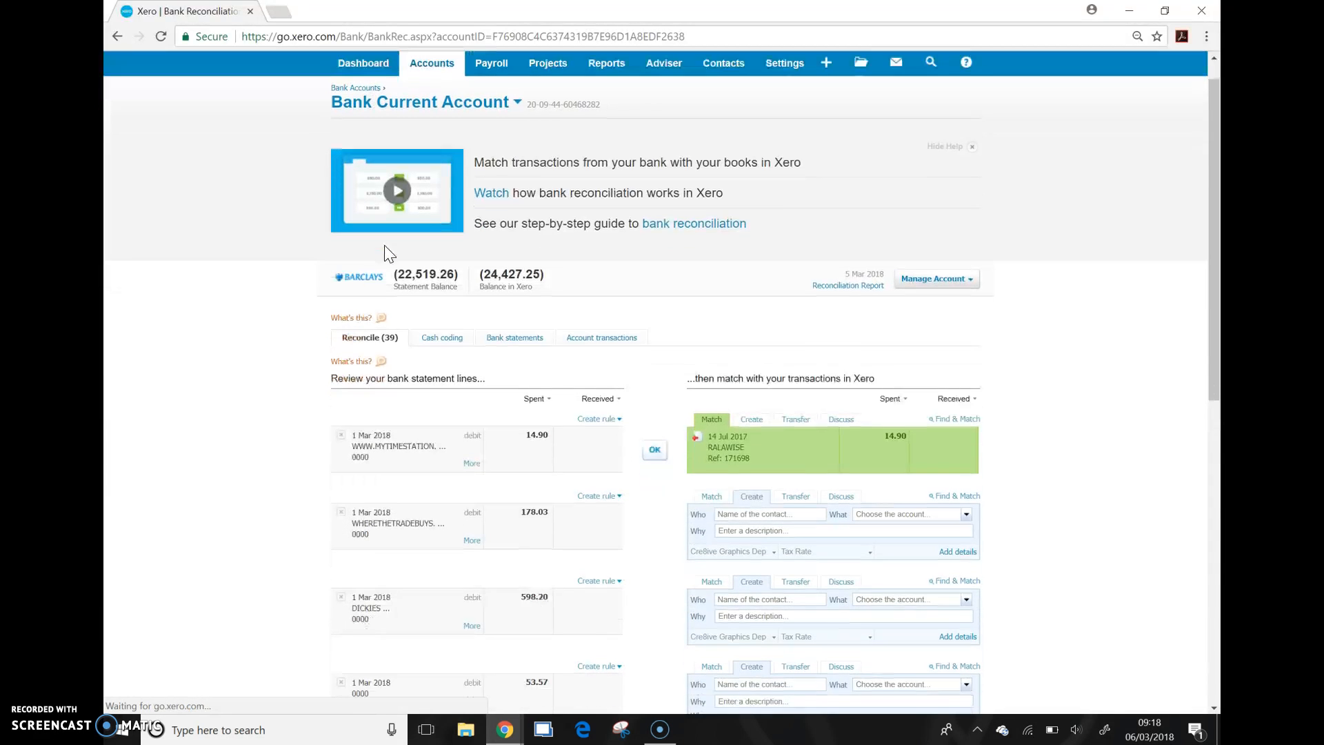
scroll(385, 254, "down", 4)
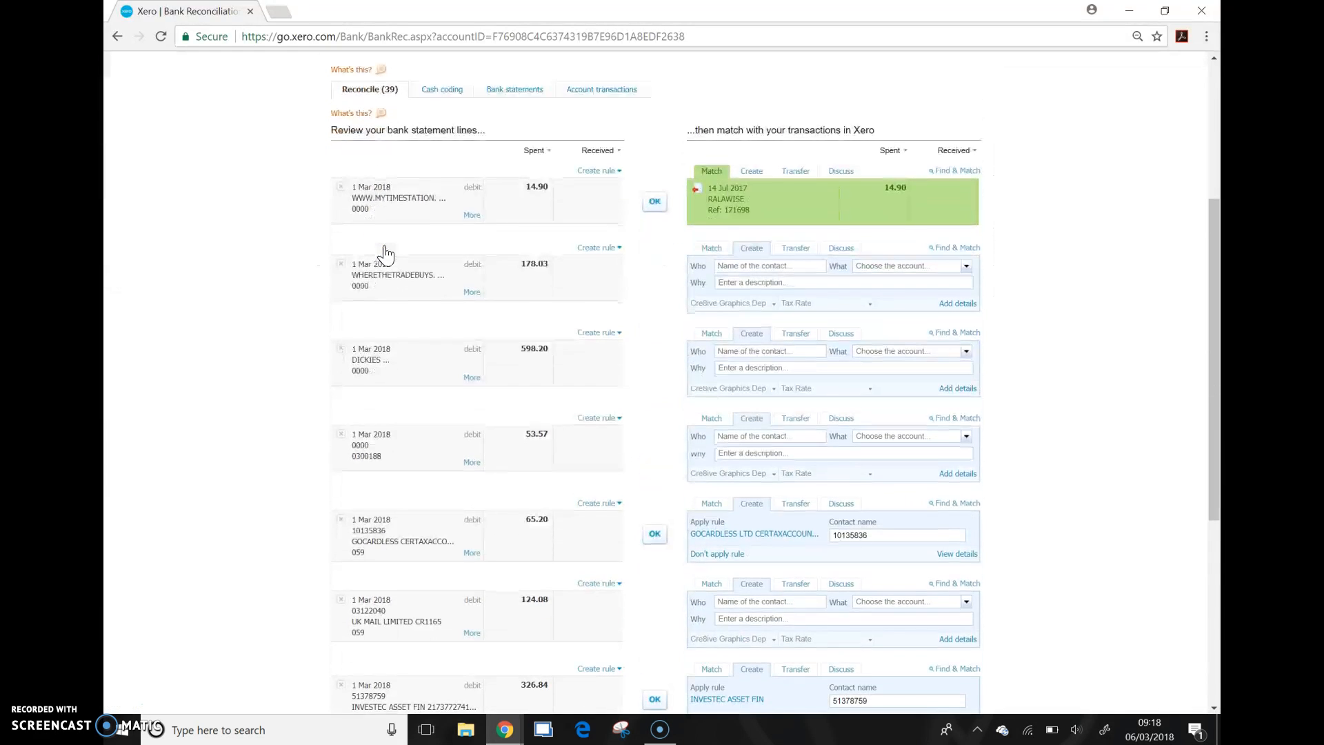
scroll(384, 254, "down", 1)
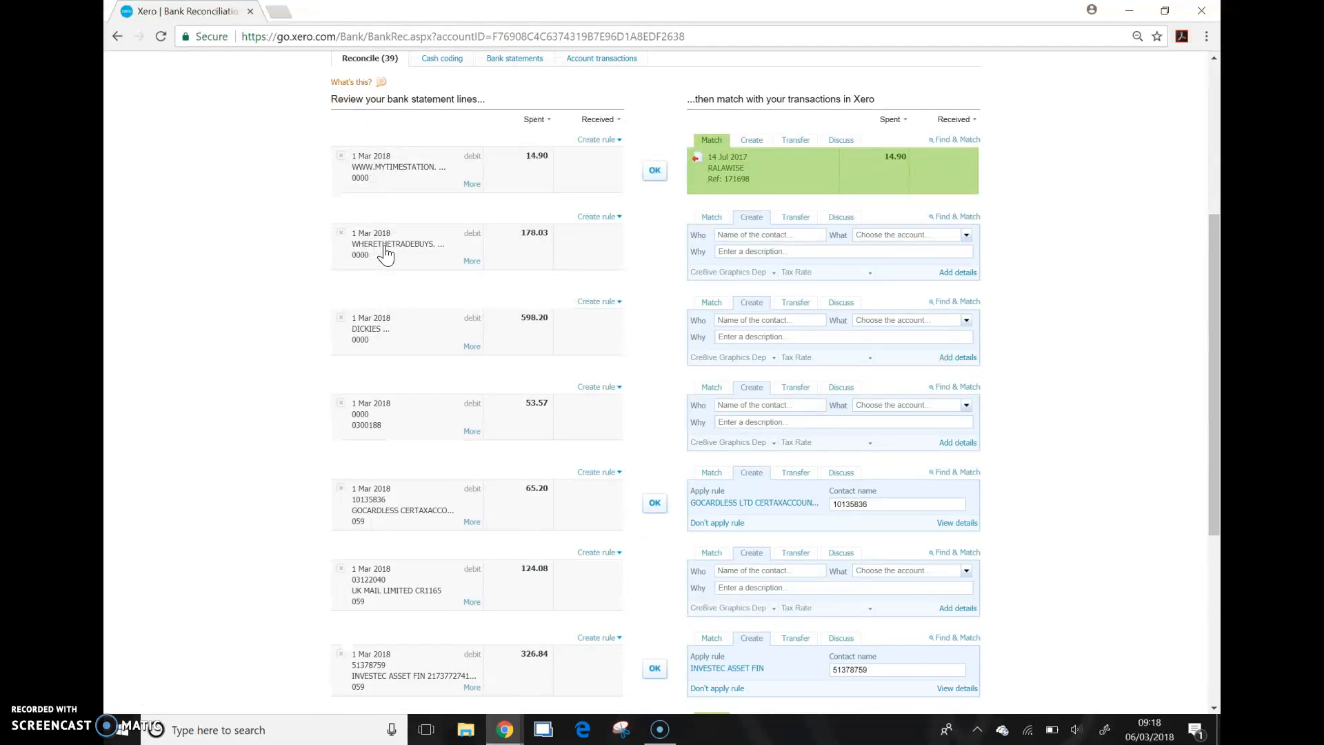
scroll(384, 254, "down", 2)
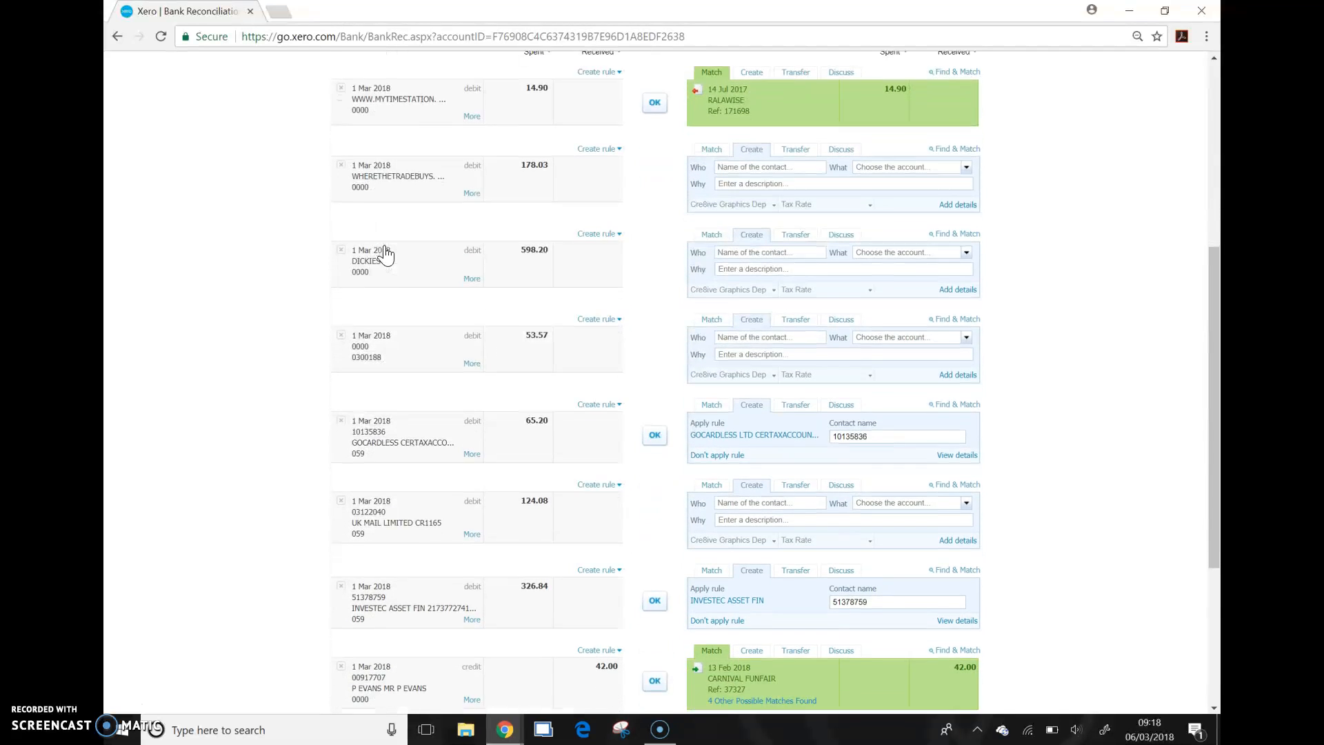
scroll(385, 254, "down", 3)
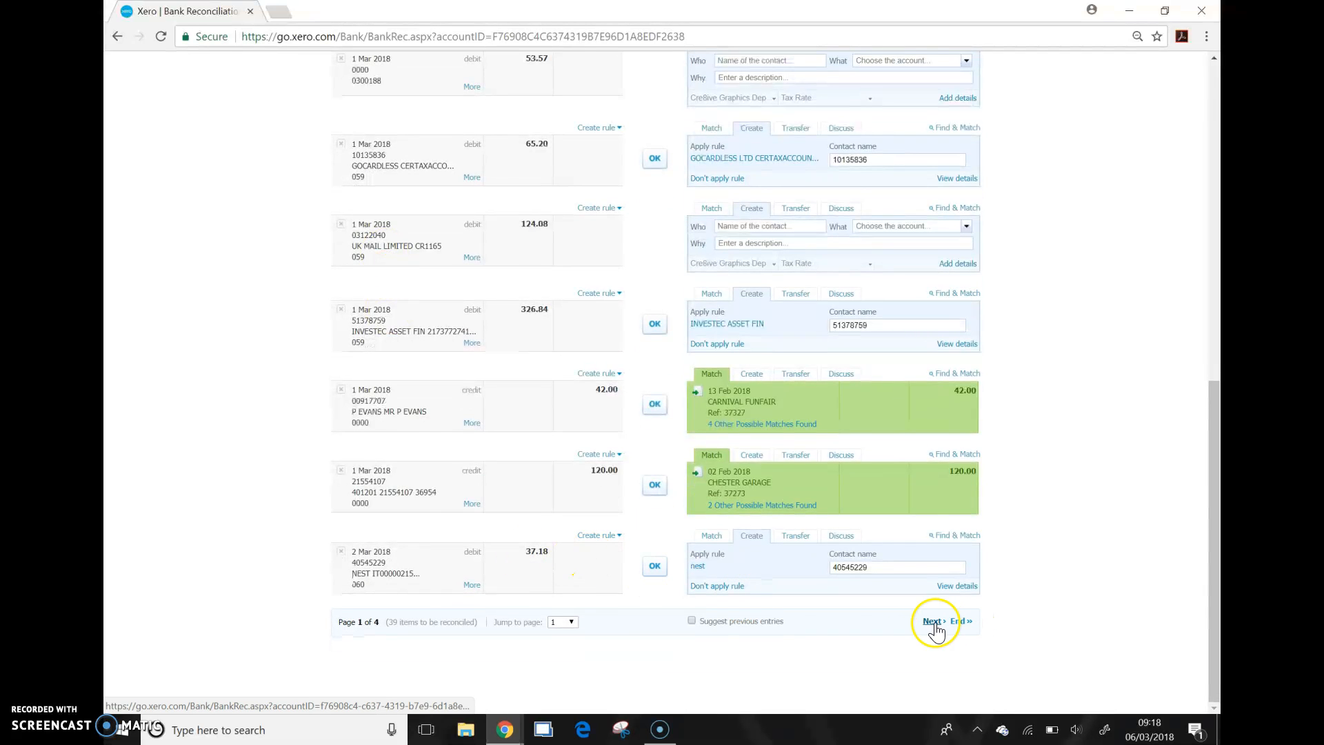
Step: Go through page 3 of the statement lines and move on to page 4
left_click(561, 622)
left_click(560, 590)
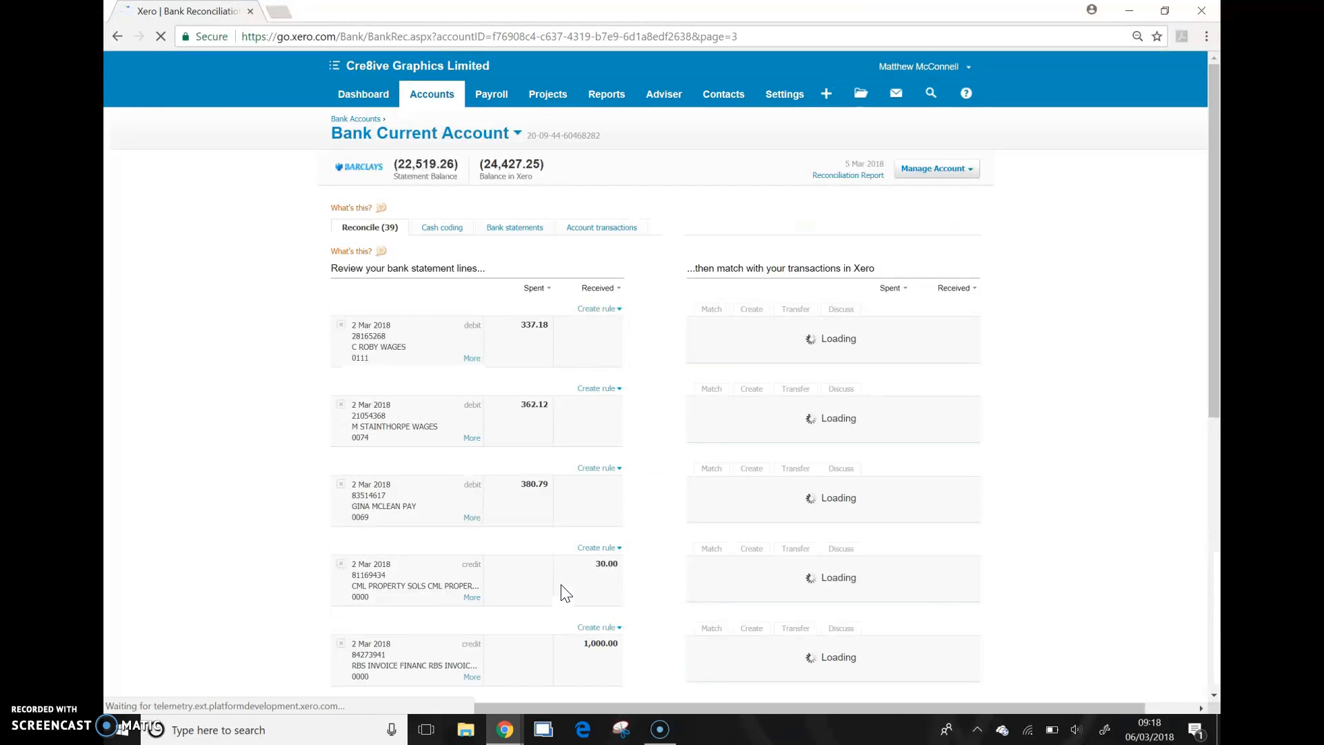
scroll(565, 592, "down", 6)
scroll(565, 593, "down", 2)
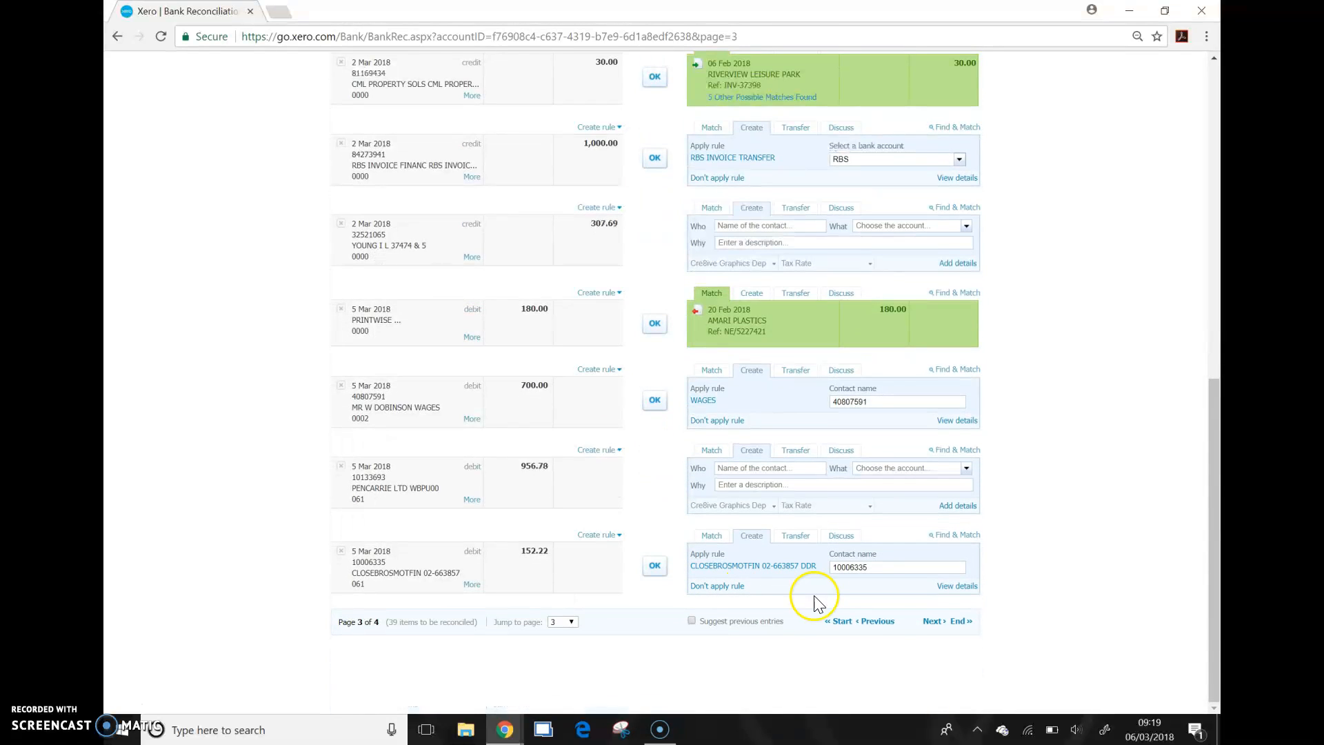
left_click(932, 622)
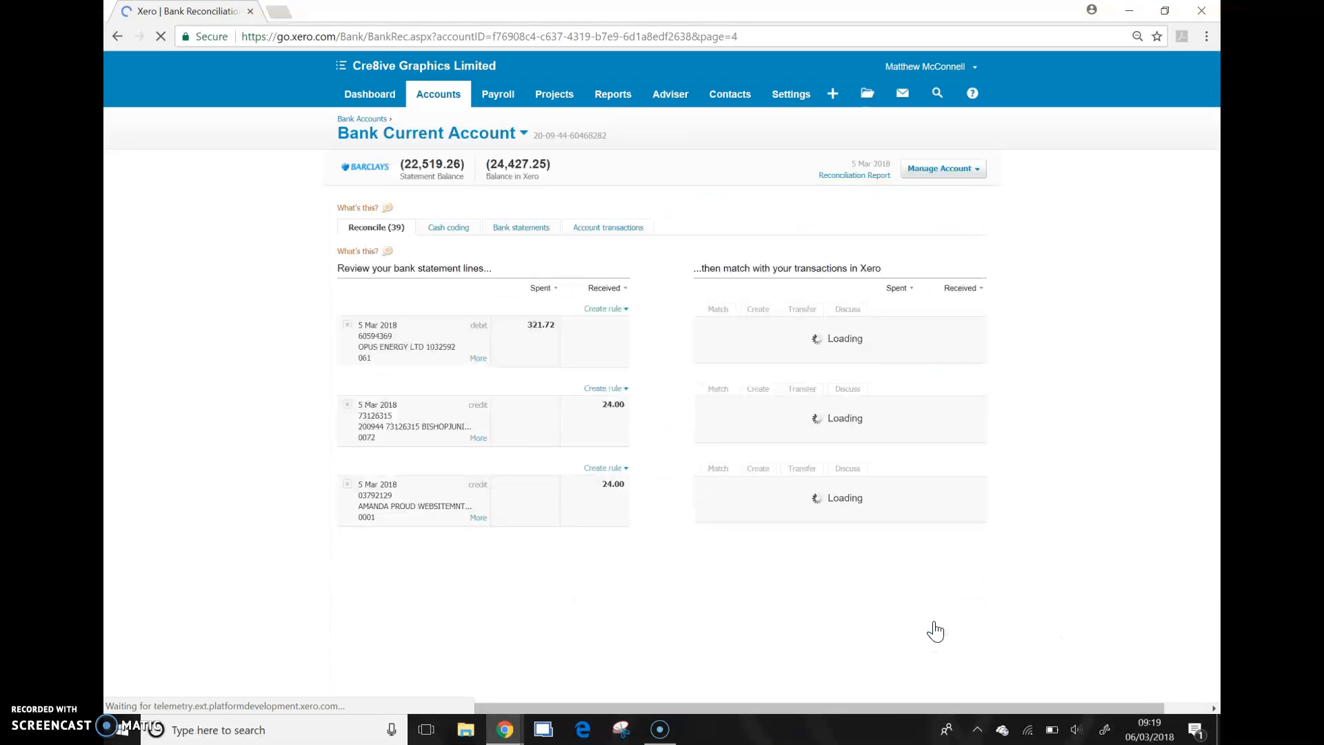
scroll(935, 631, "down", 5)
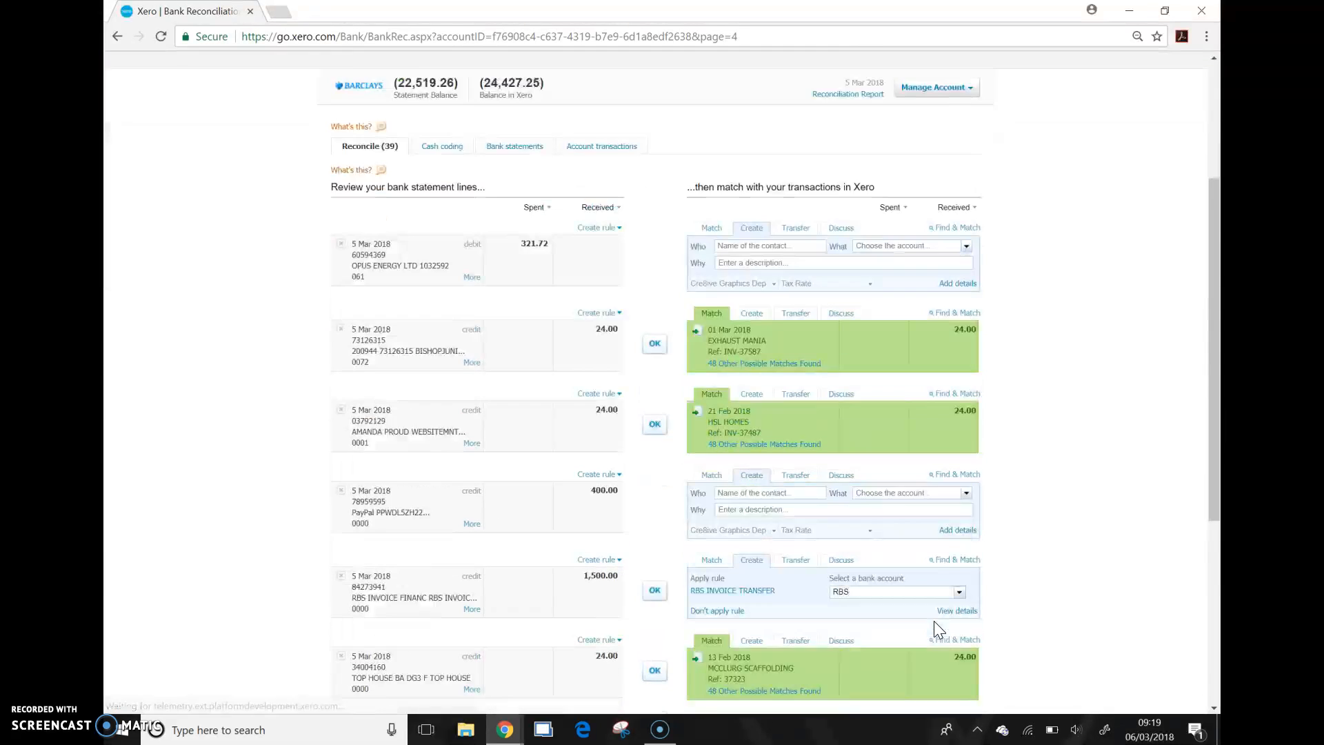
Step: Open Find & Match for the 290.62 FDMS credit dated 5 Mar 2018
left_click_drag(350, 515, 425, 515)
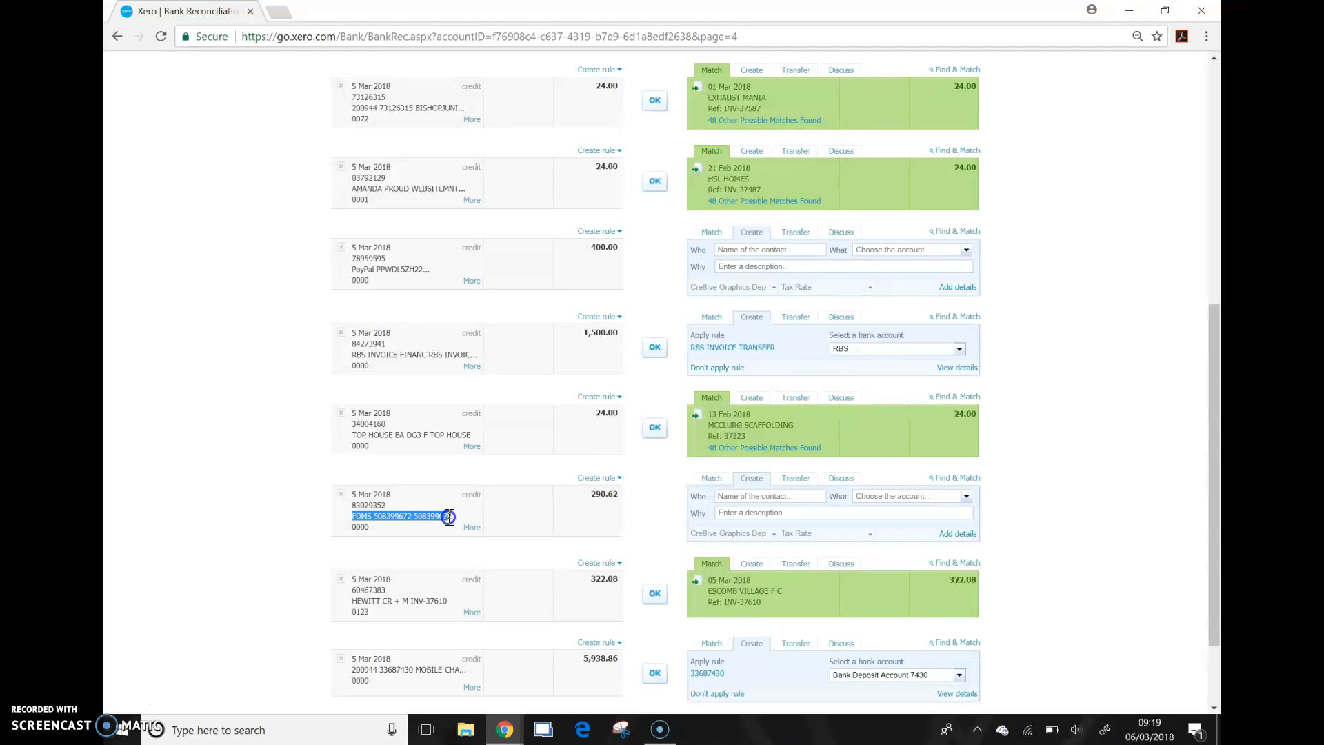
left_click(395, 518)
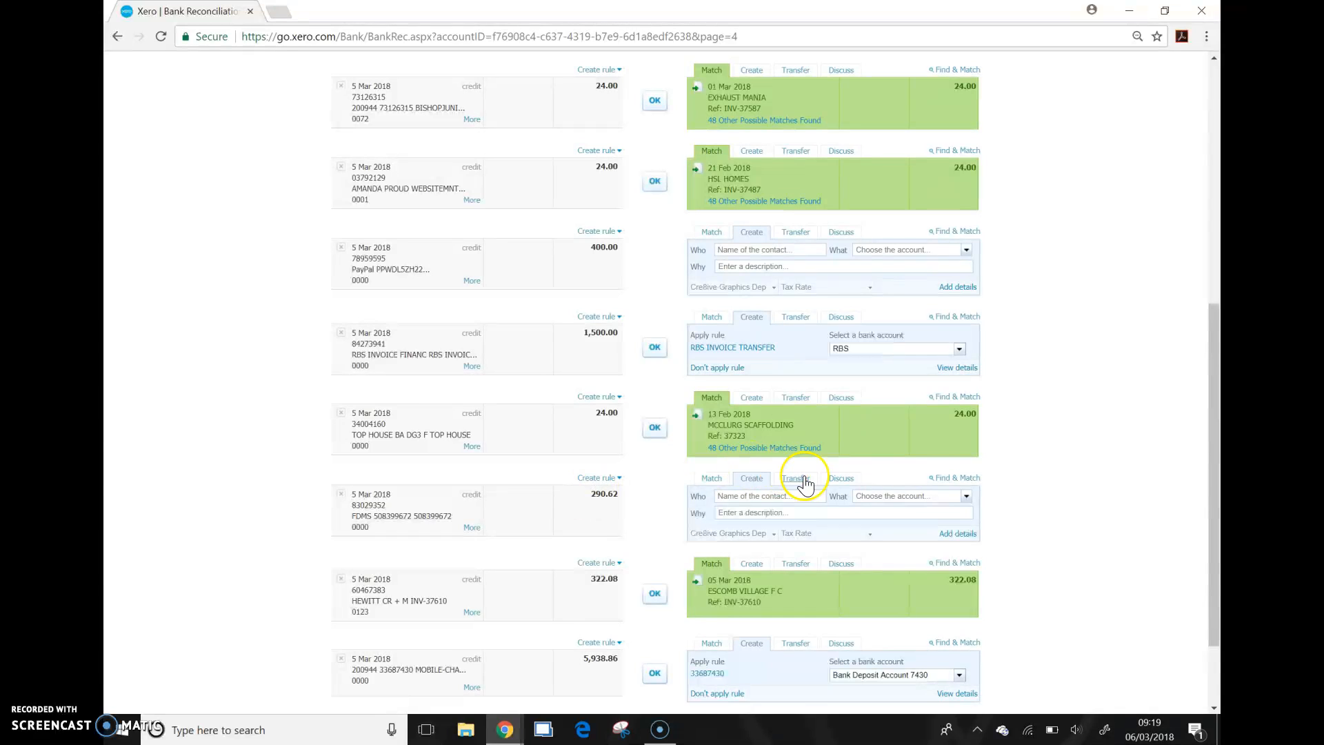
left_click_drag(591, 494, 620, 491)
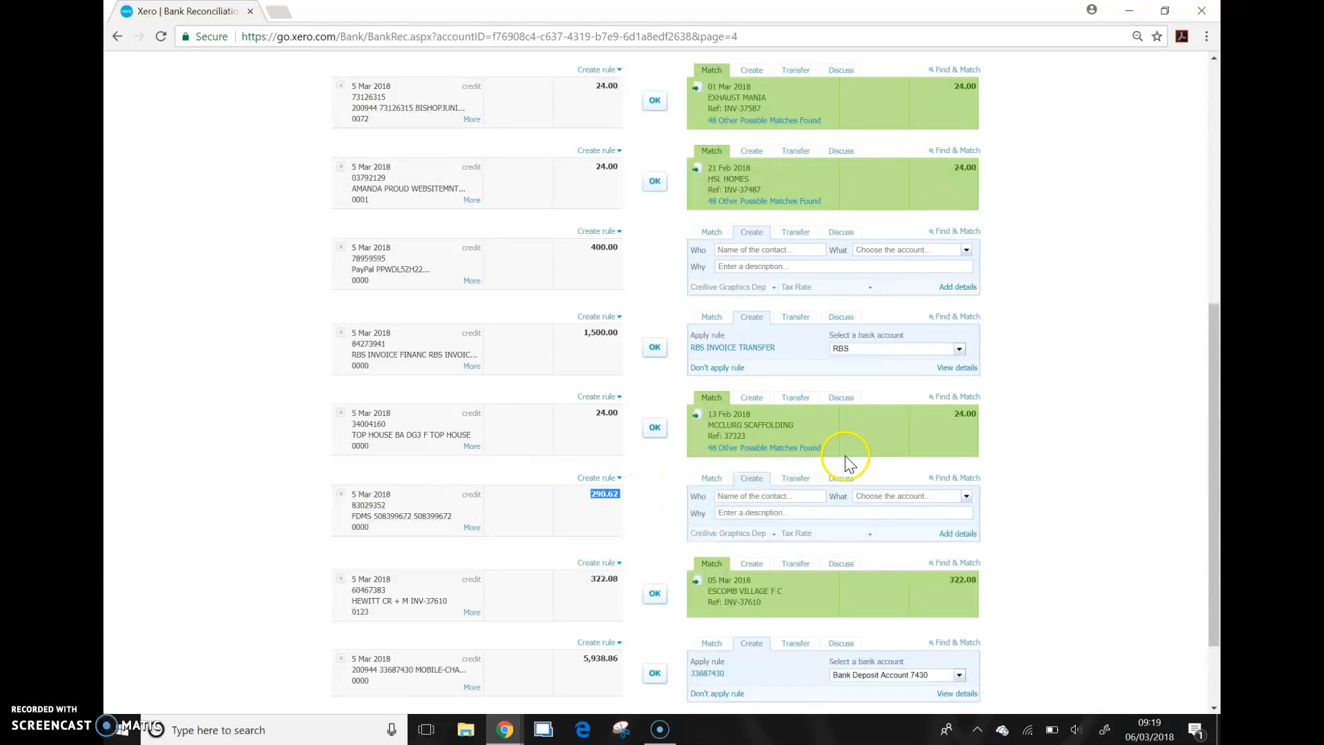
left_click(955, 476)
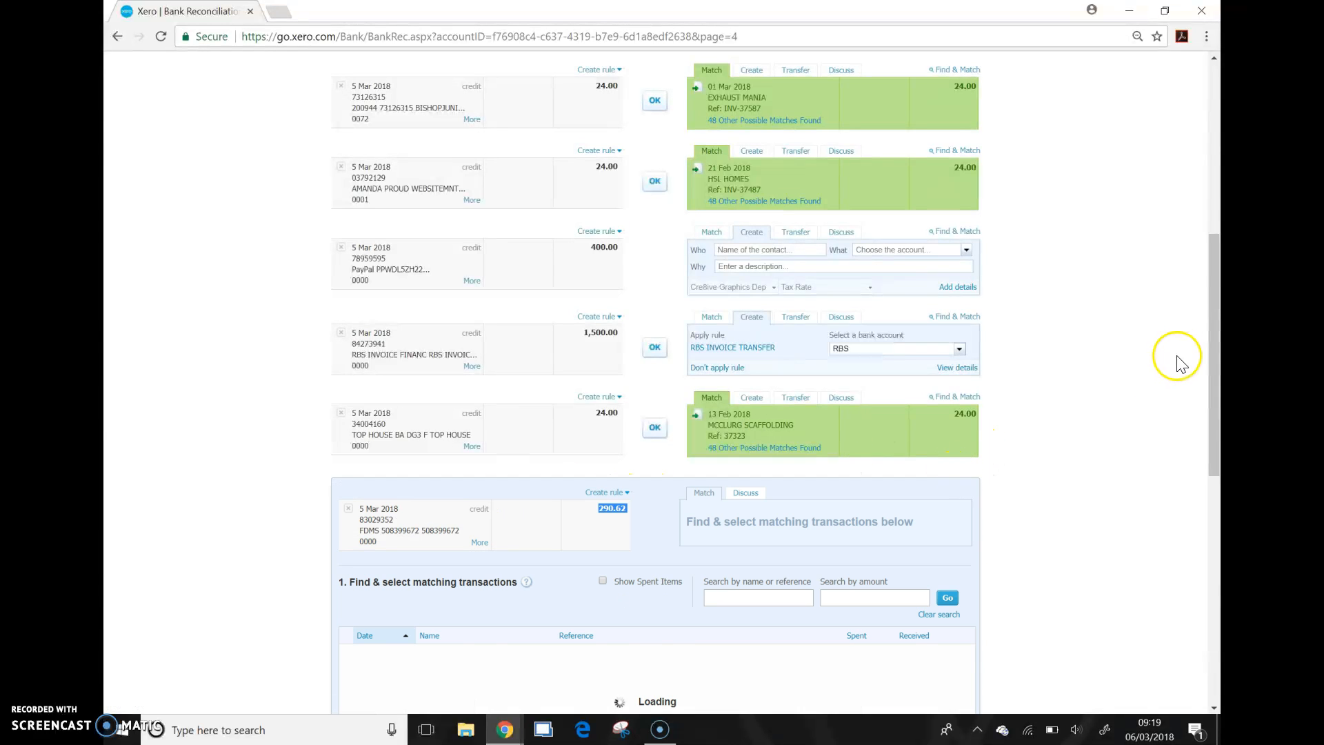
left_click_drag(1217, 331, 1206, 412)
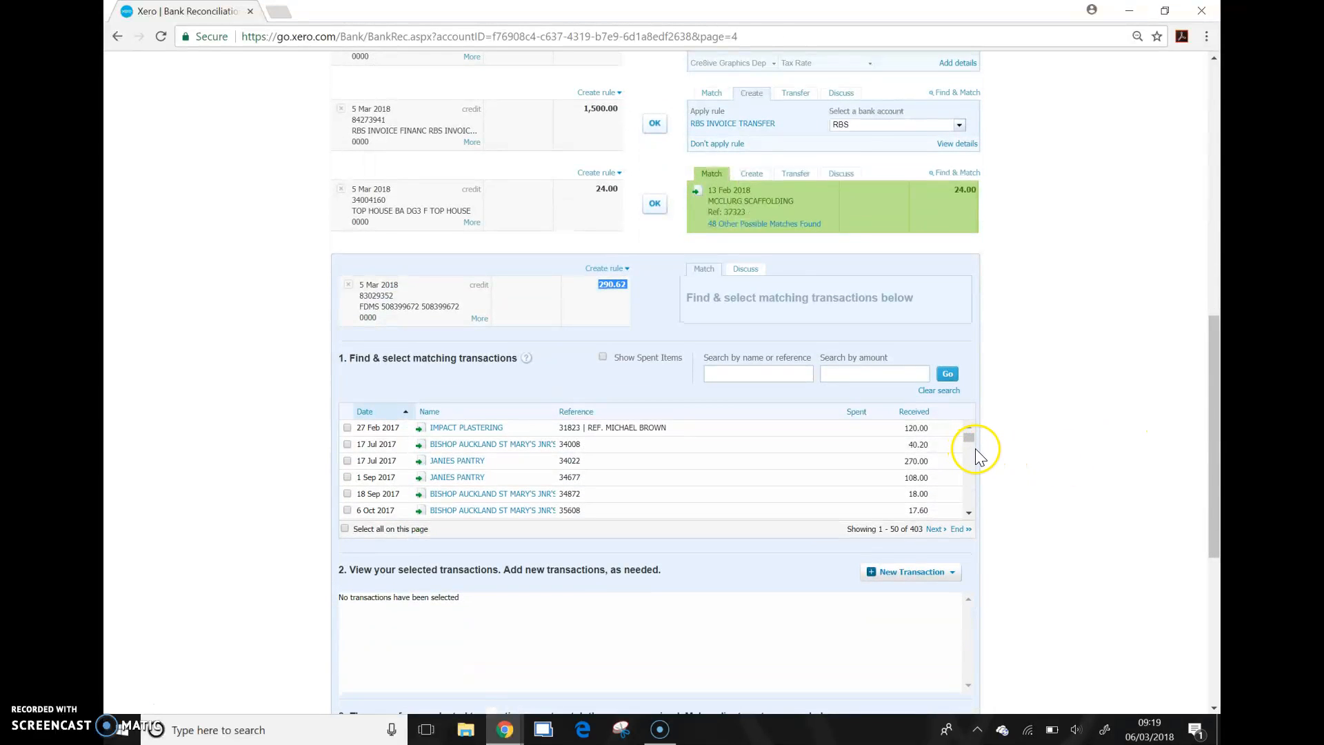
left_click_drag(1216, 382, 1217, 386)
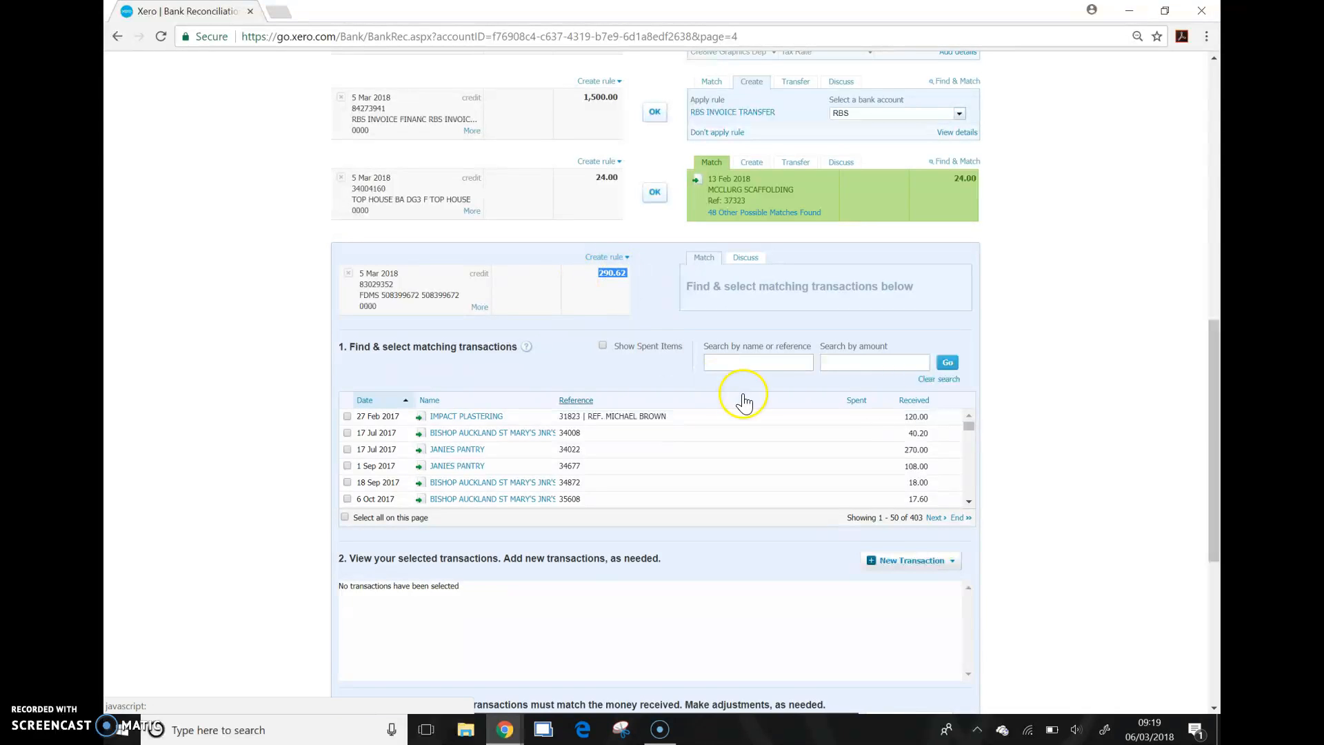
Step: Select the 120.00 Impact Plastering and 40.20 Bishop Auckland St Mary's transactions as matches and check the subtotal and outstanding difference
left_click(346, 416)
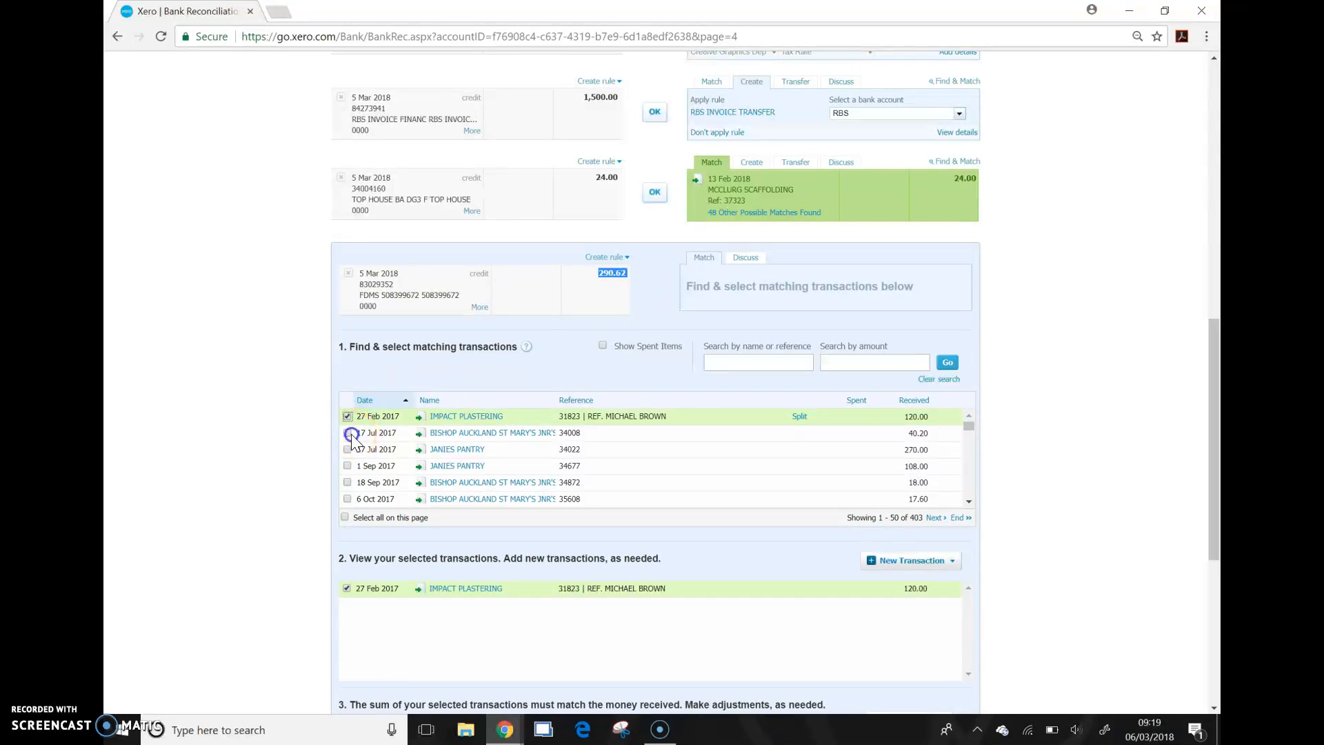
left_click(349, 435)
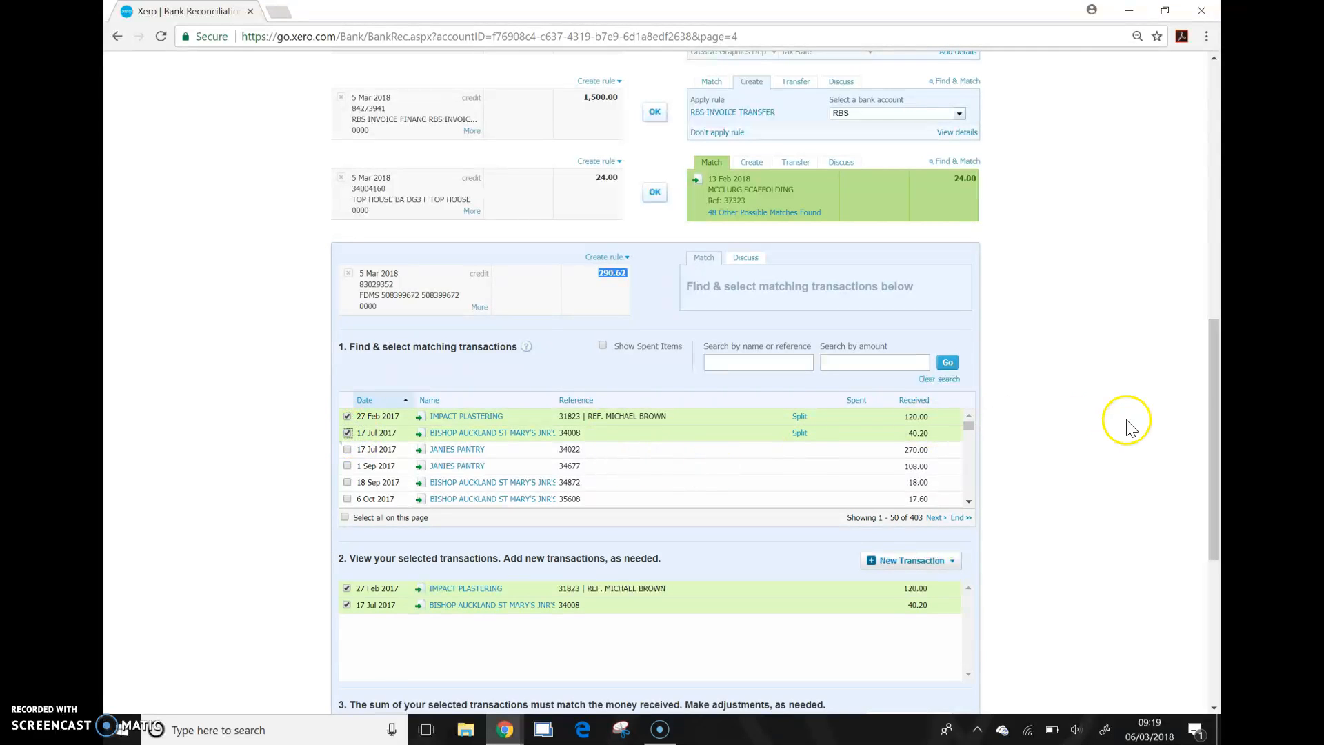
left_click_drag(1208, 362, 1200, 411)
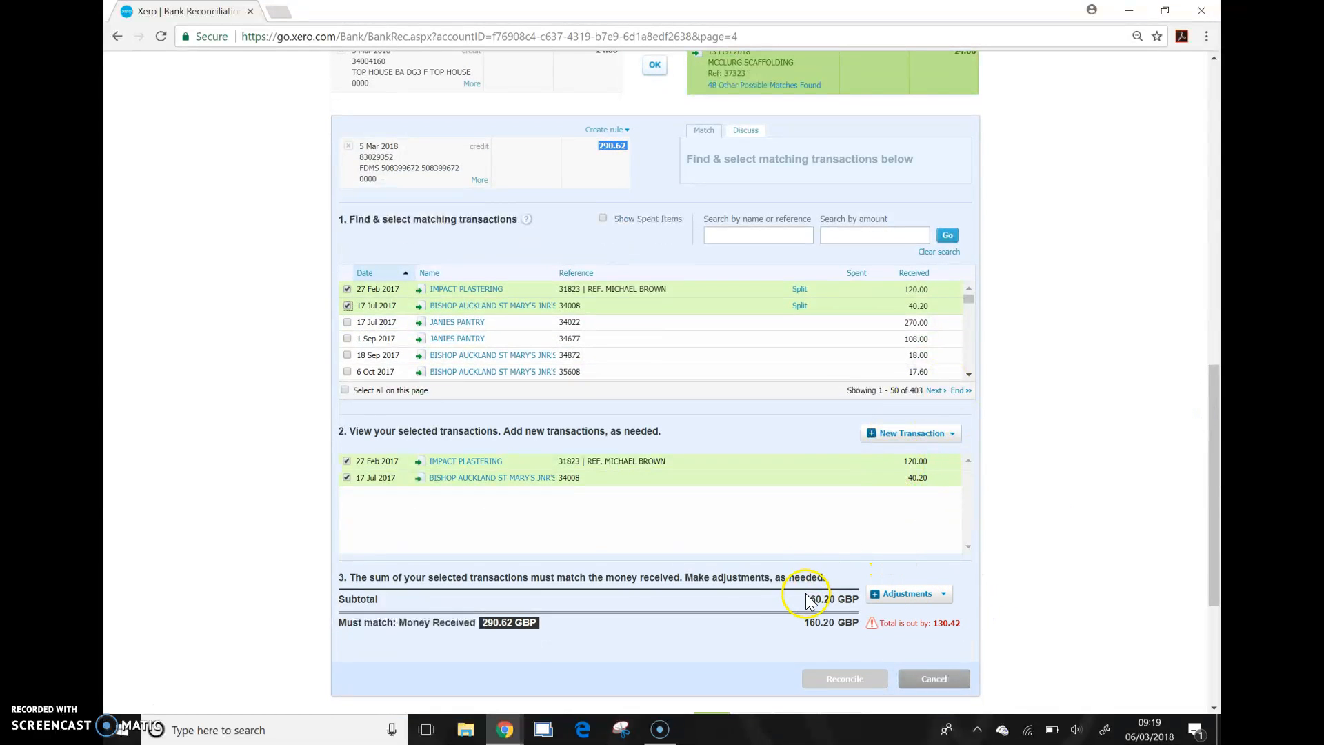
left_click_drag(808, 598, 842, 596)
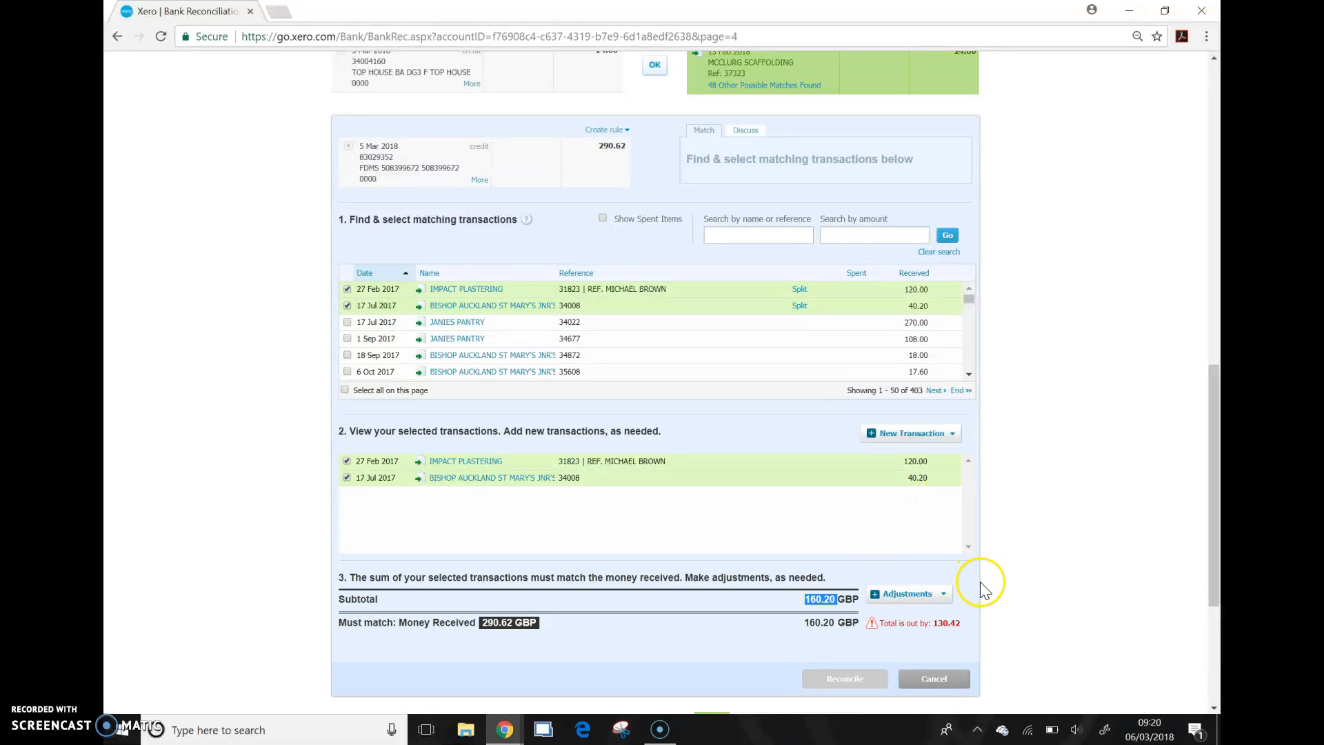
left_click_drag(960, 624, 937, 625)
left_click_drag(1217, 480, 1217, 490)
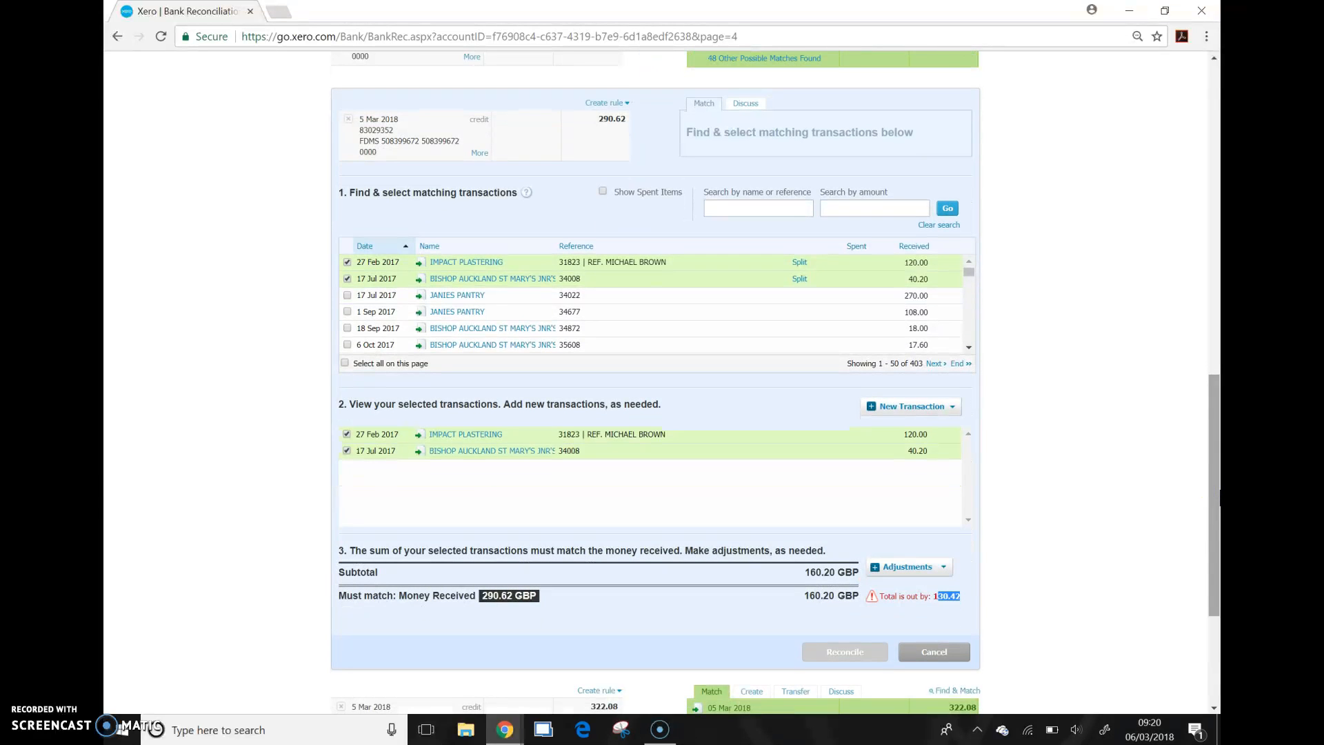
left_click_drag(1217, 495, 1217, 495)
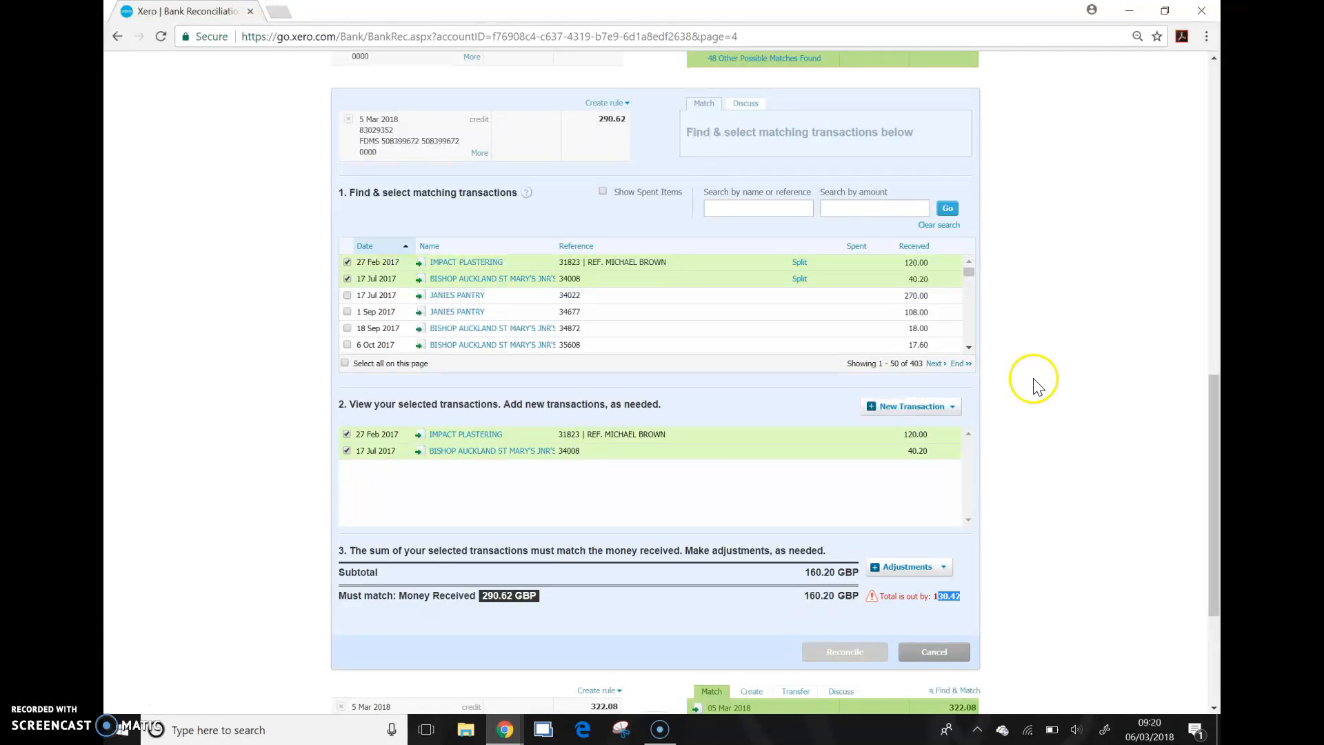
Step: Add a new Receive Money transaction for the difference, with MISC SHOP as the contact it is received from
left_click(954, 408)
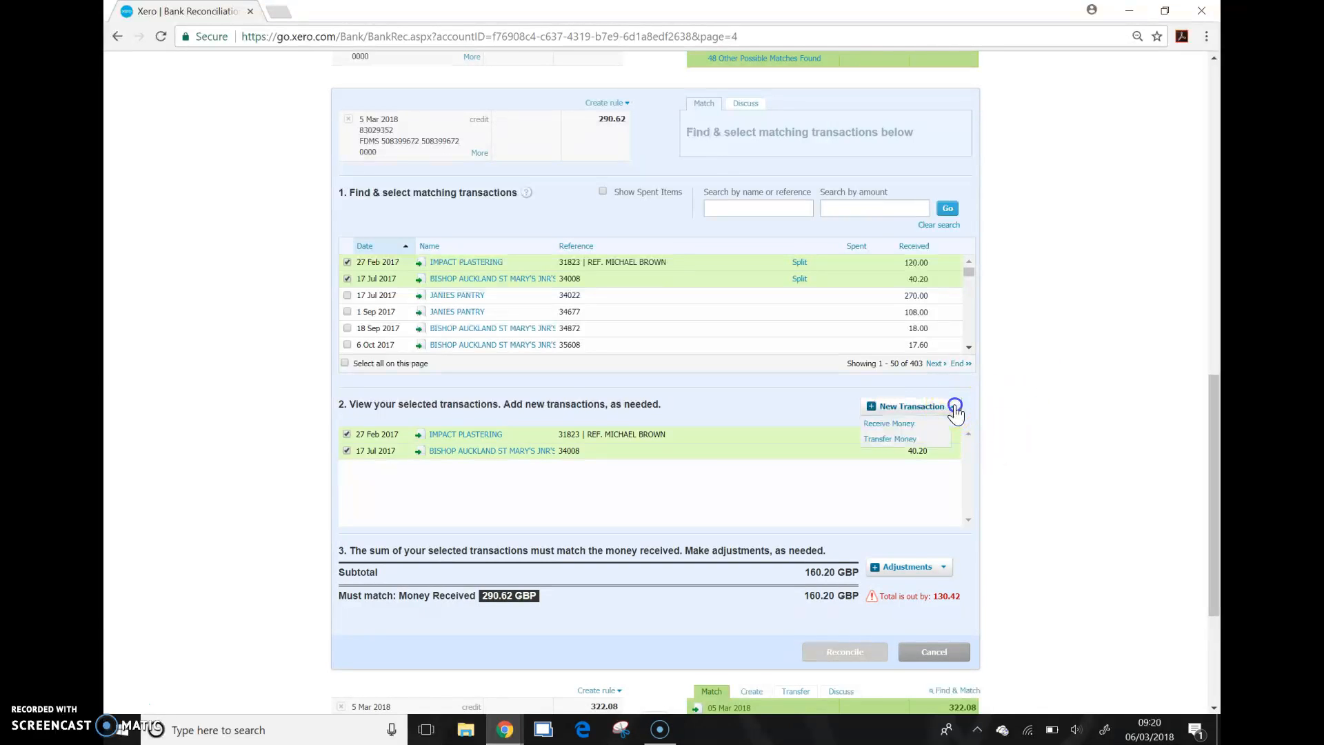
left_click(912, 423)
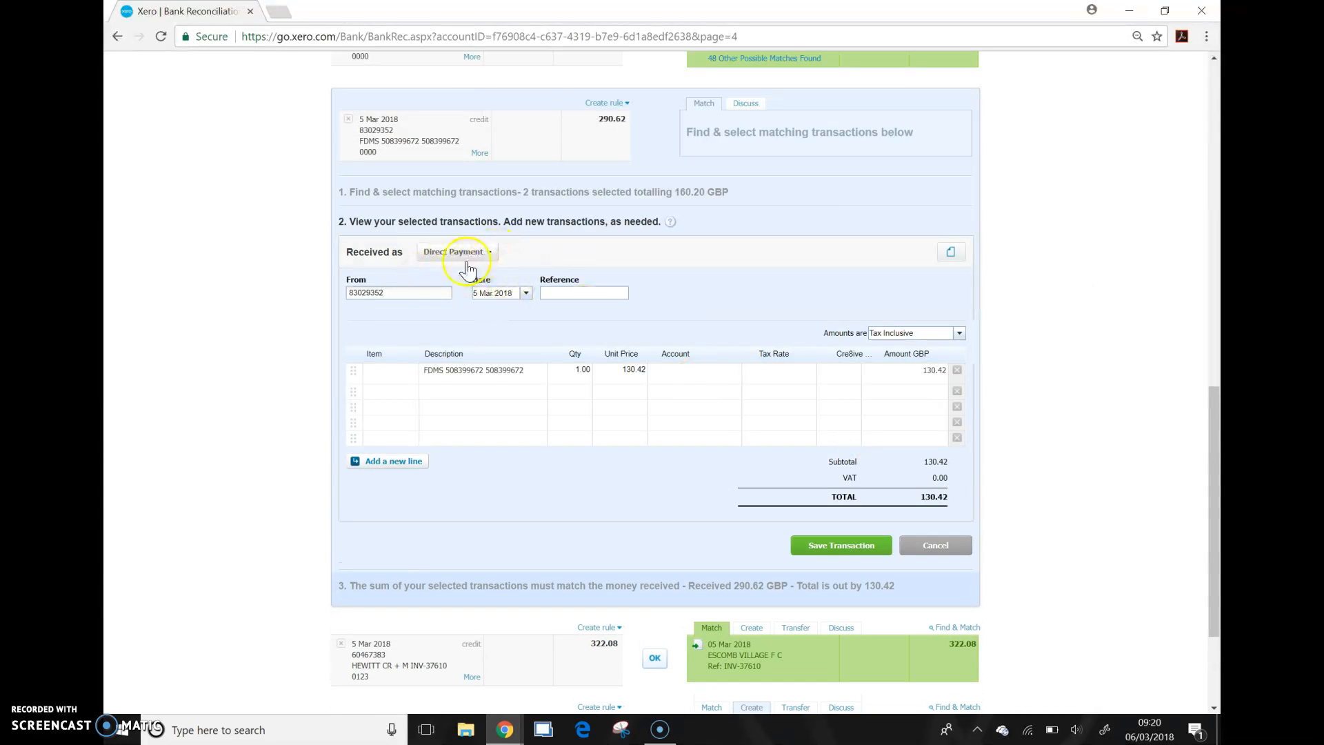
left_click_drag(407, 292, 286, 315)
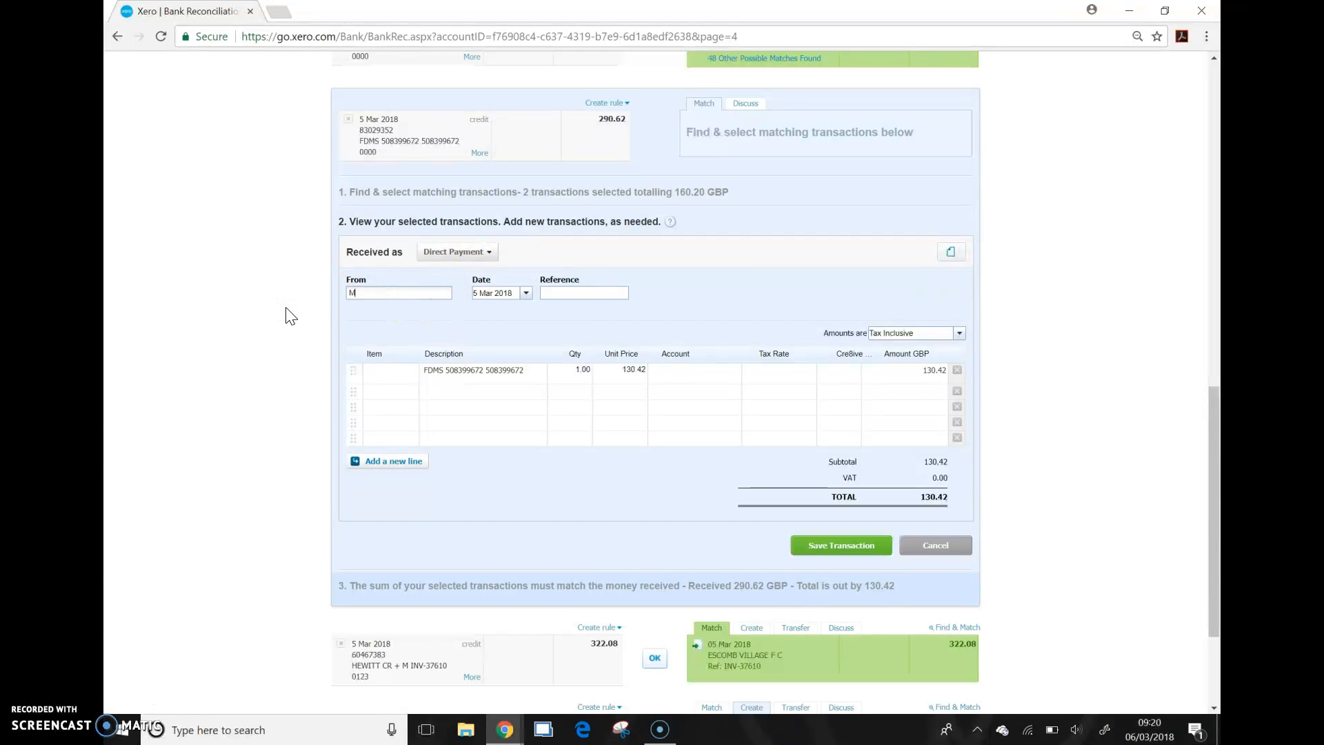
type("Misxc")
key("BackSpace")
key("BackSpace")
type("c sales")
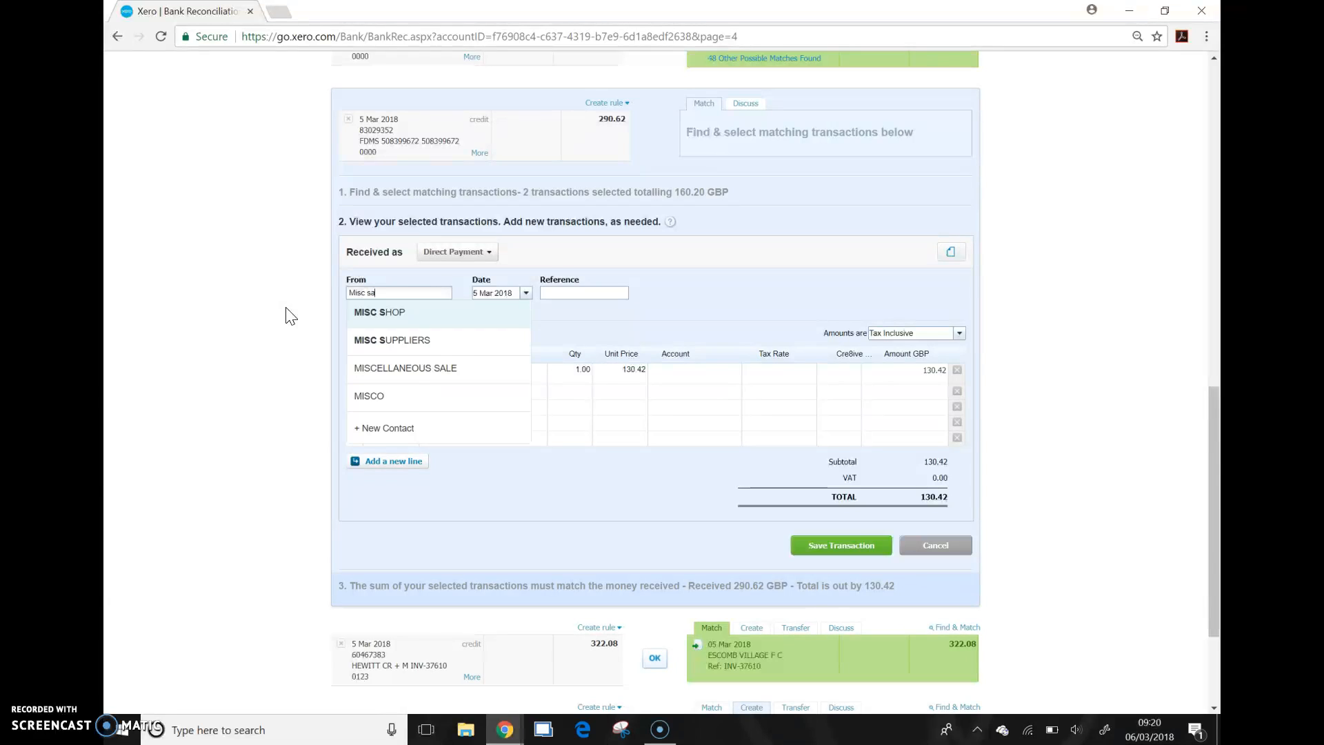
key("BackSpace")
left_click(404, 311)
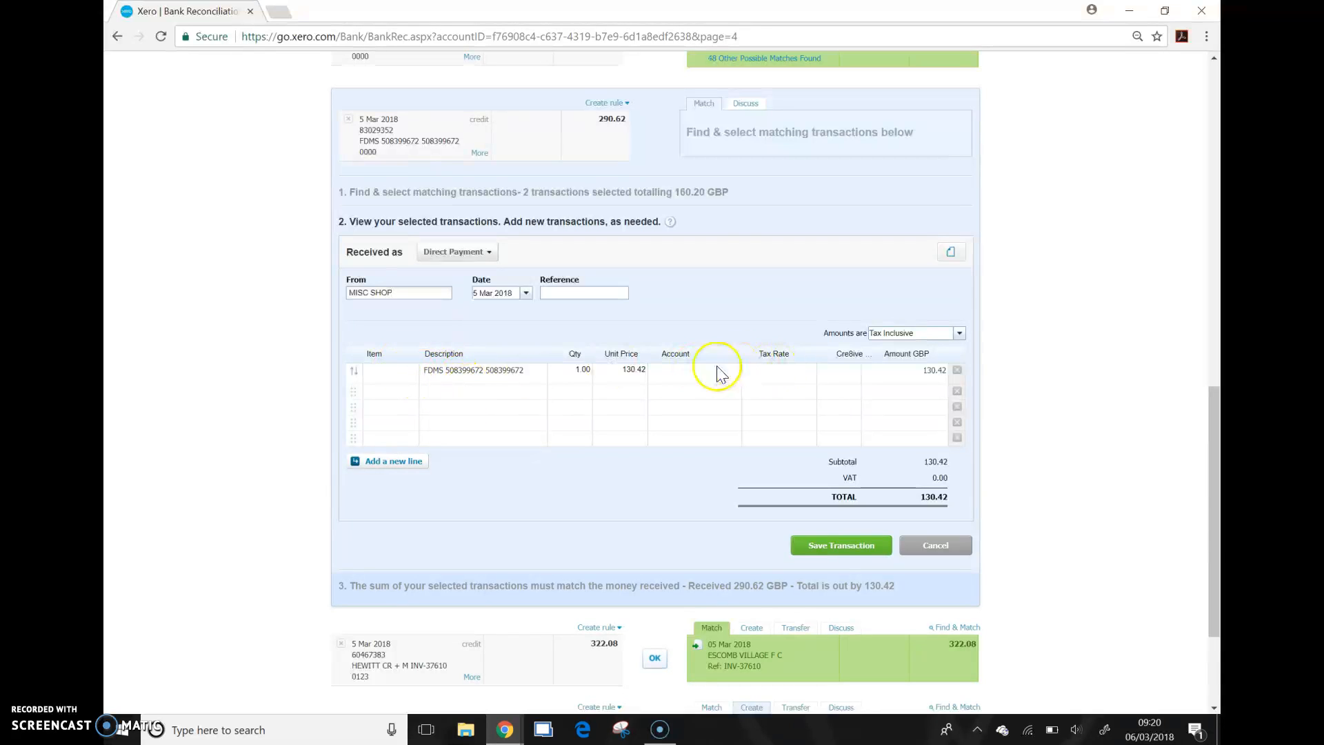
Step: Set the first line's item to MISC WORKWEAR (Misc safety boots - zero rated) and the second line's to MISCSHOP (Misc Shop)
left_click(402, 369)
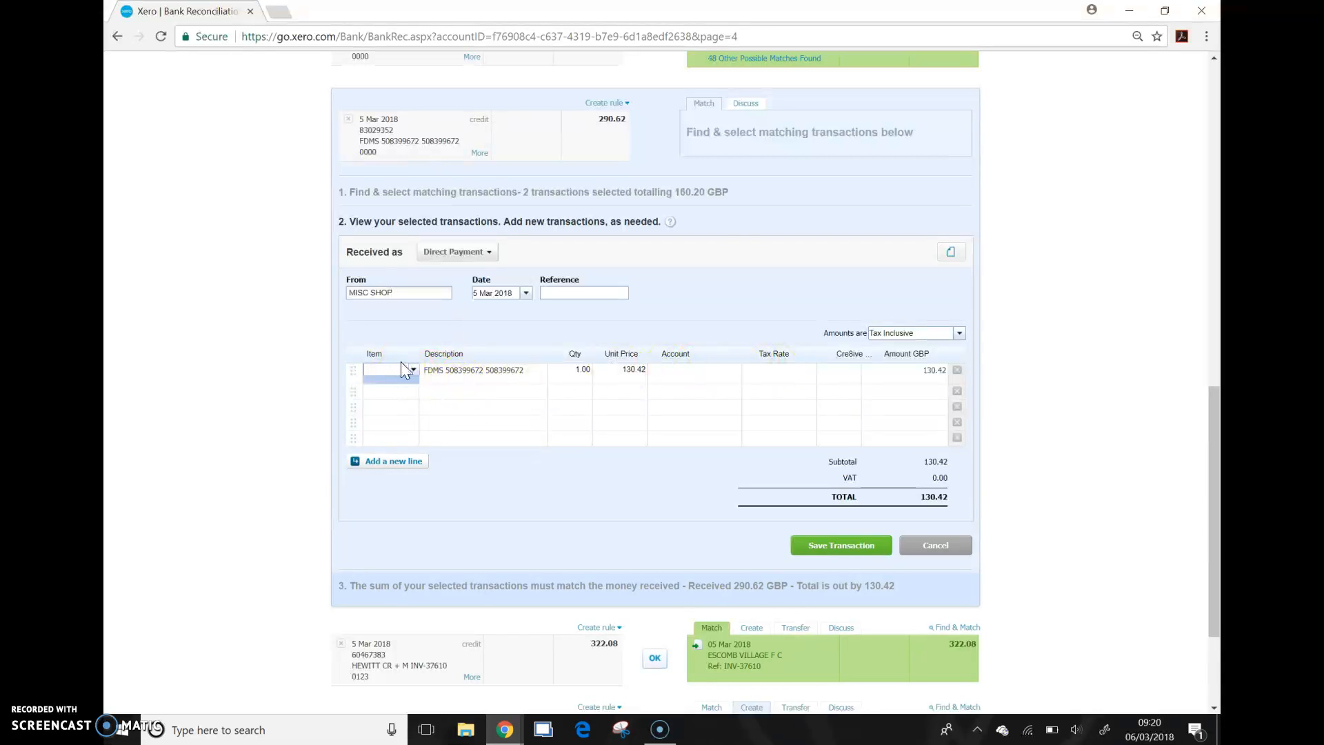
left_click(412, 370)
left_click(412, 407)
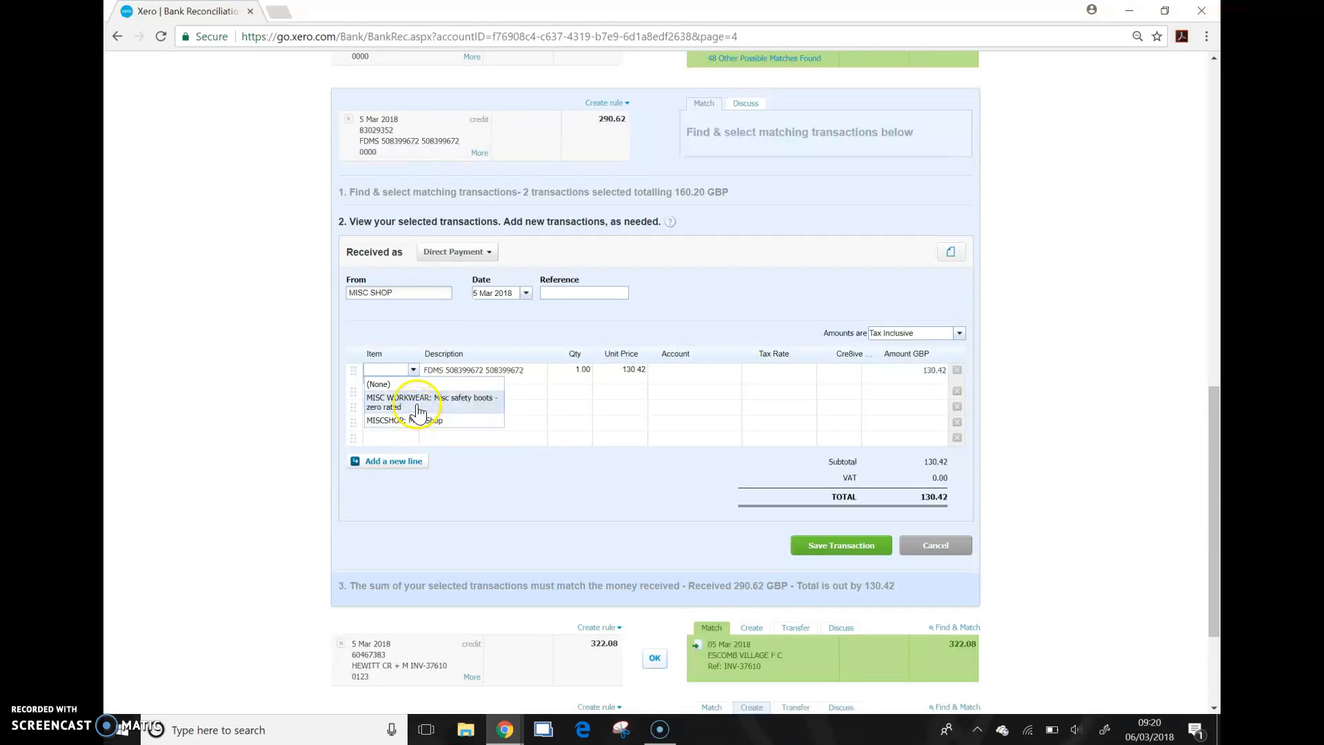
left_click(420, 408)
left_click(412, 391)
left_click(414, 391)
left_click(404, 440)
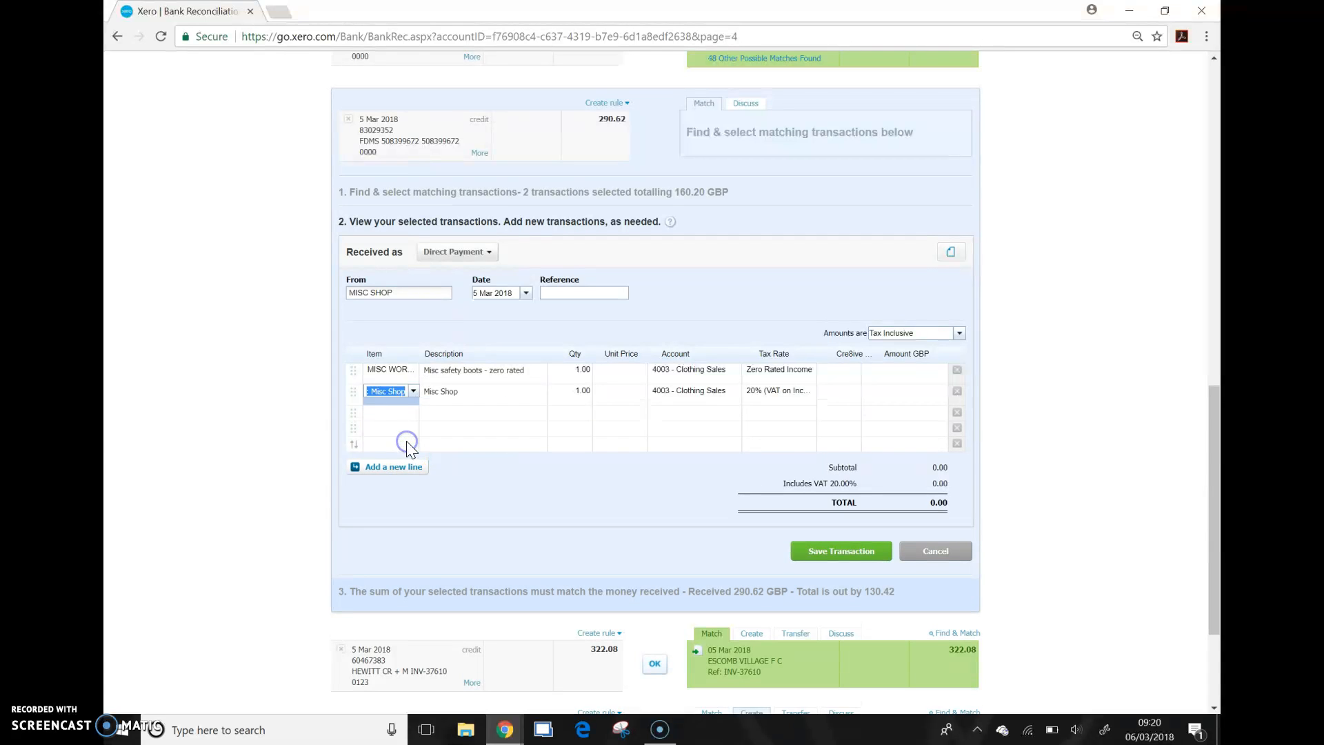
Step: Set the unit price to 100.00 for the safety boots line and 30.42 for the Misc Shop line
left_click(616, 372)
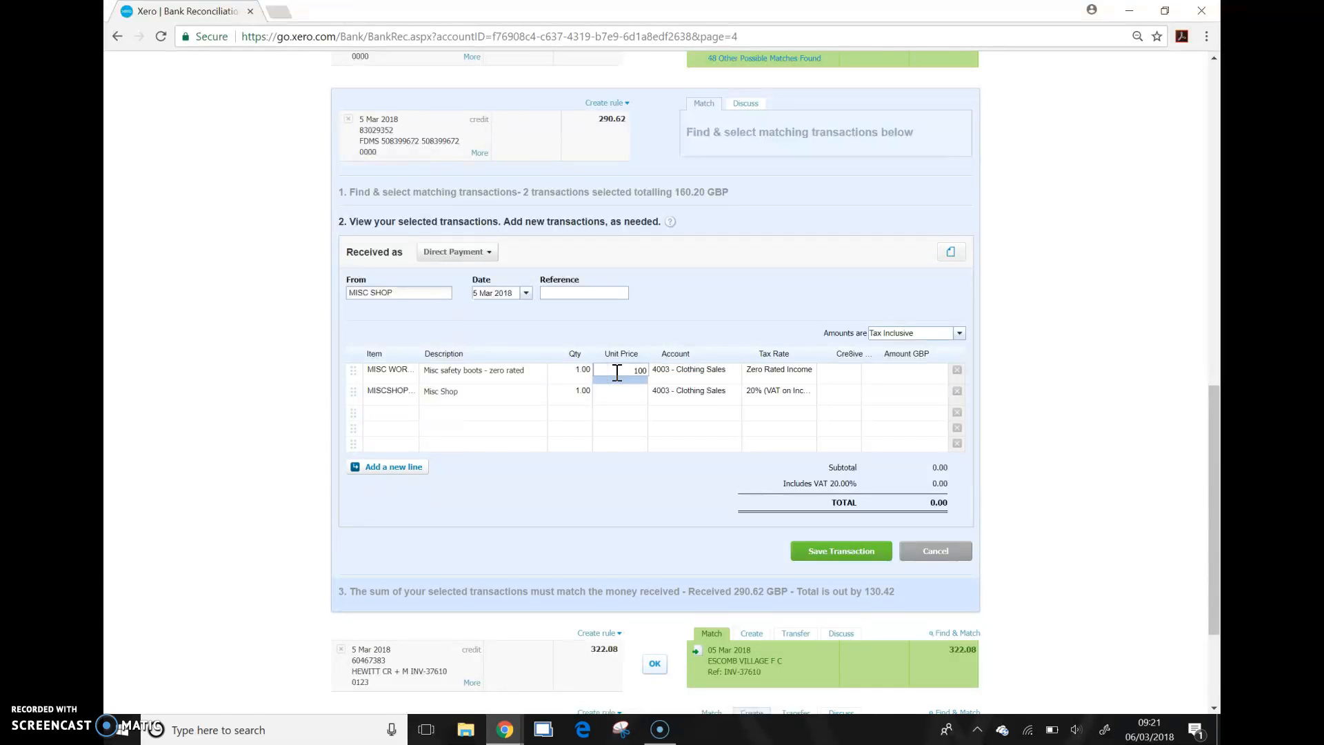
left_click(618, 393)
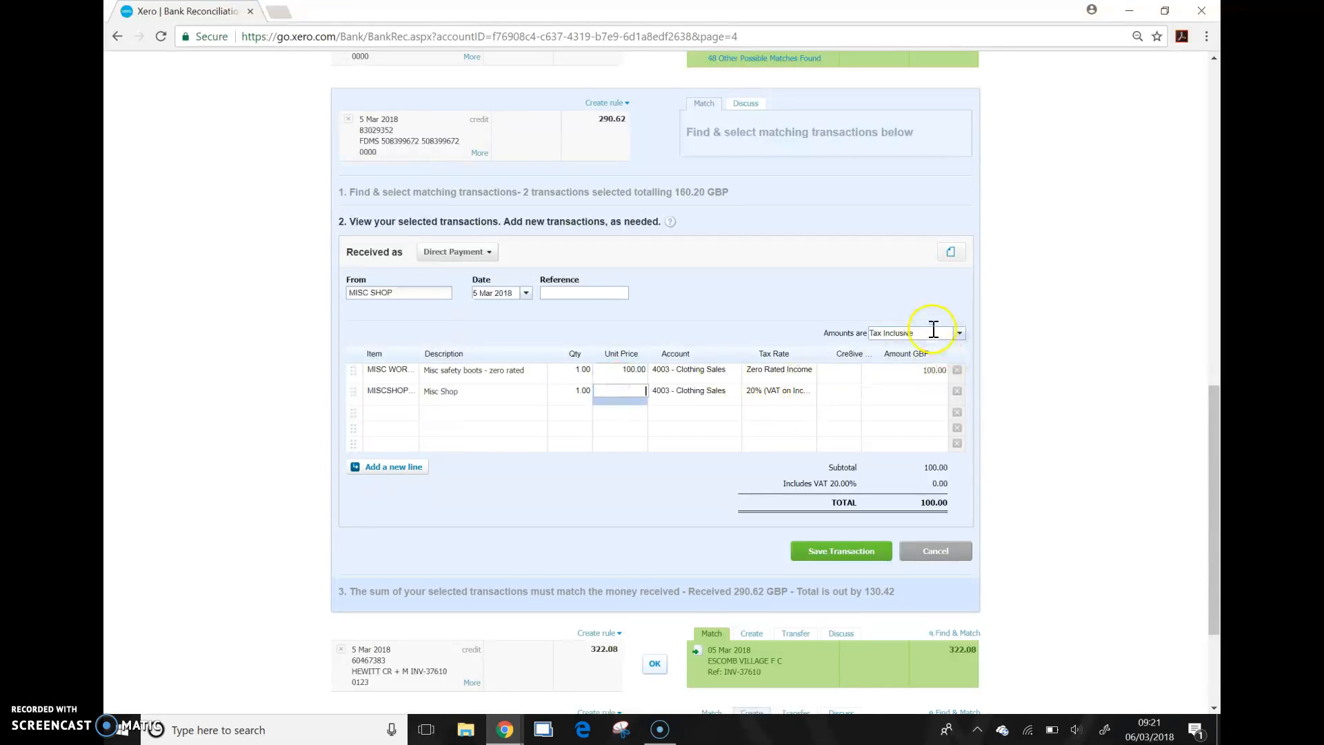
left_click(864, 332)
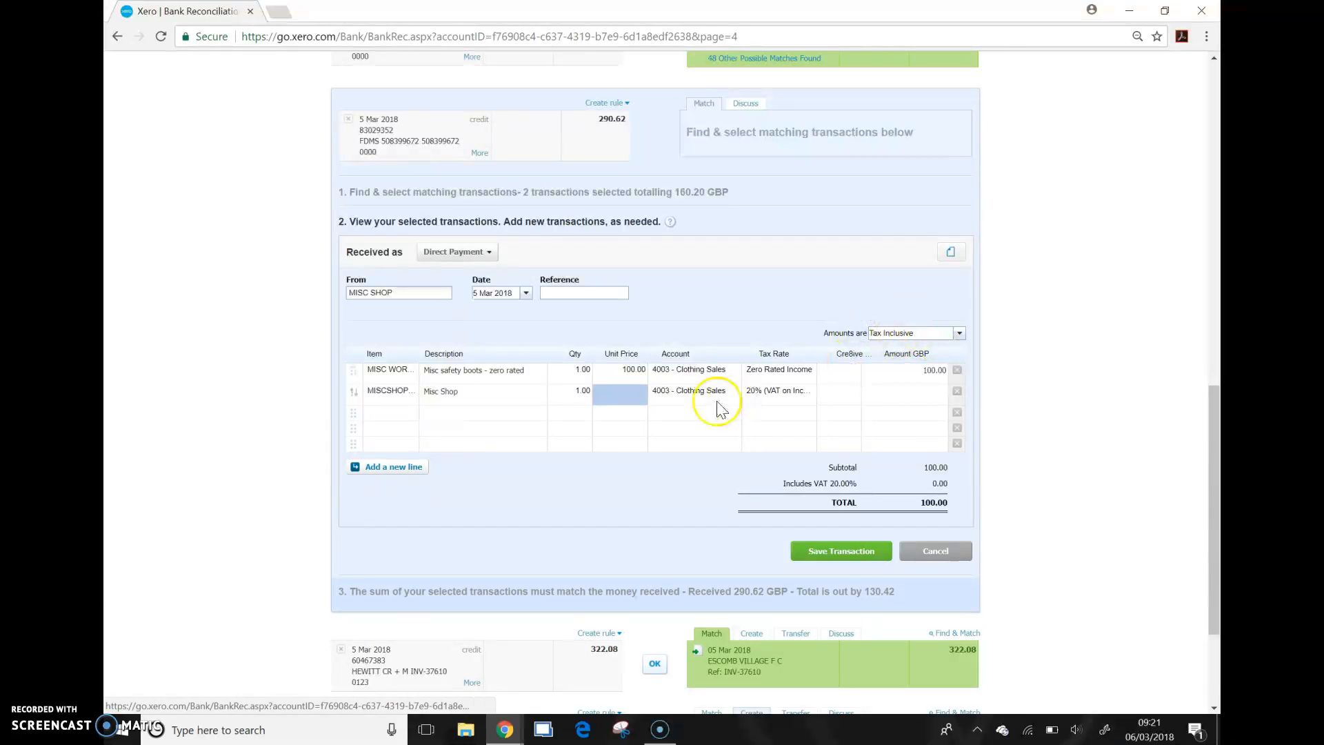
left_click(618, 393)
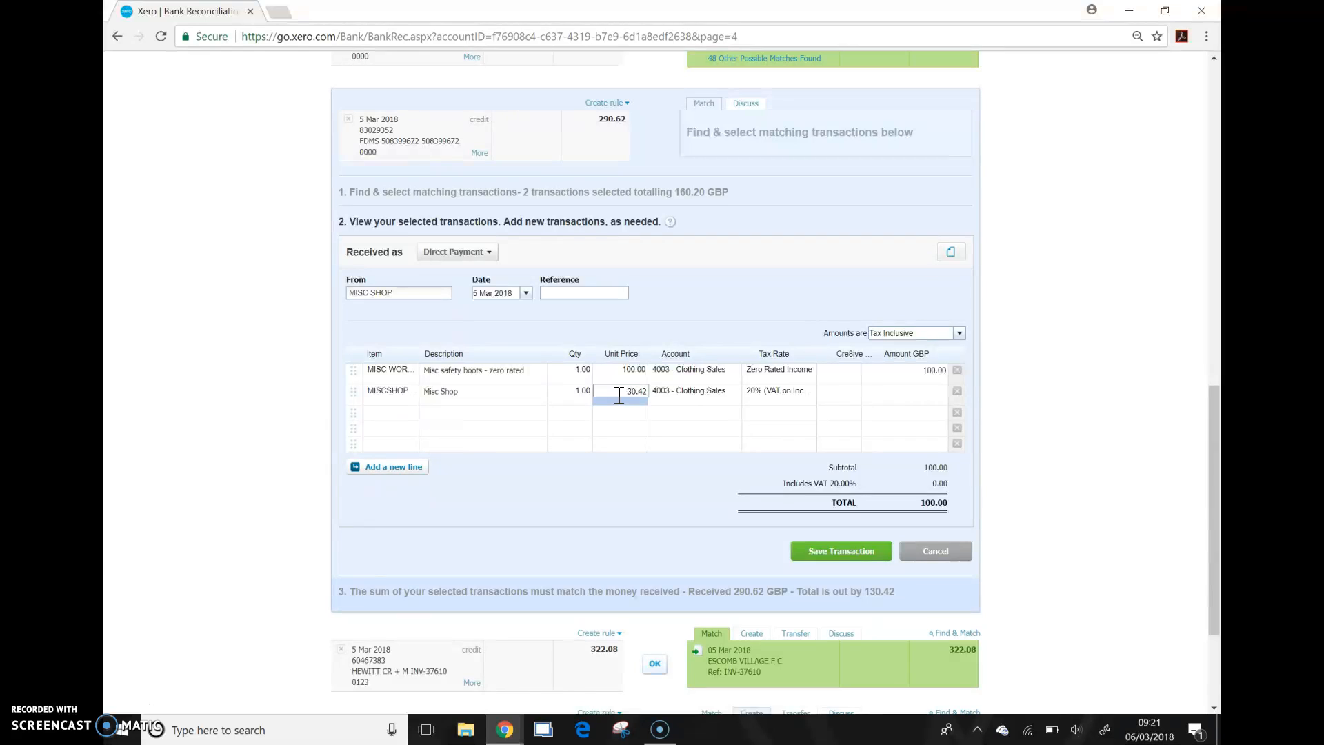
key("Tab")
Step: Set the Cre8ive tracking option to Clothing for both the safety boots line and the Misc Shop line
left_click(851, 372)
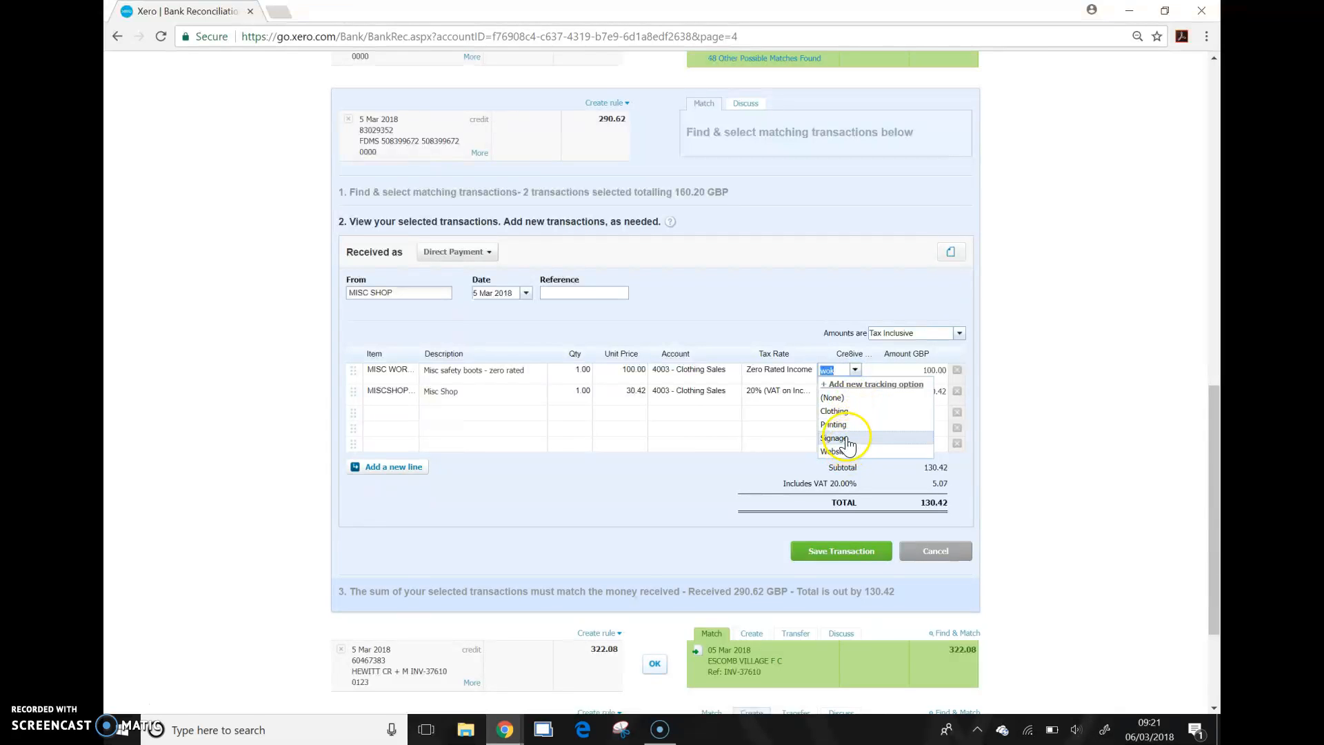
left_click(847, 411)
left_click(859, 391)
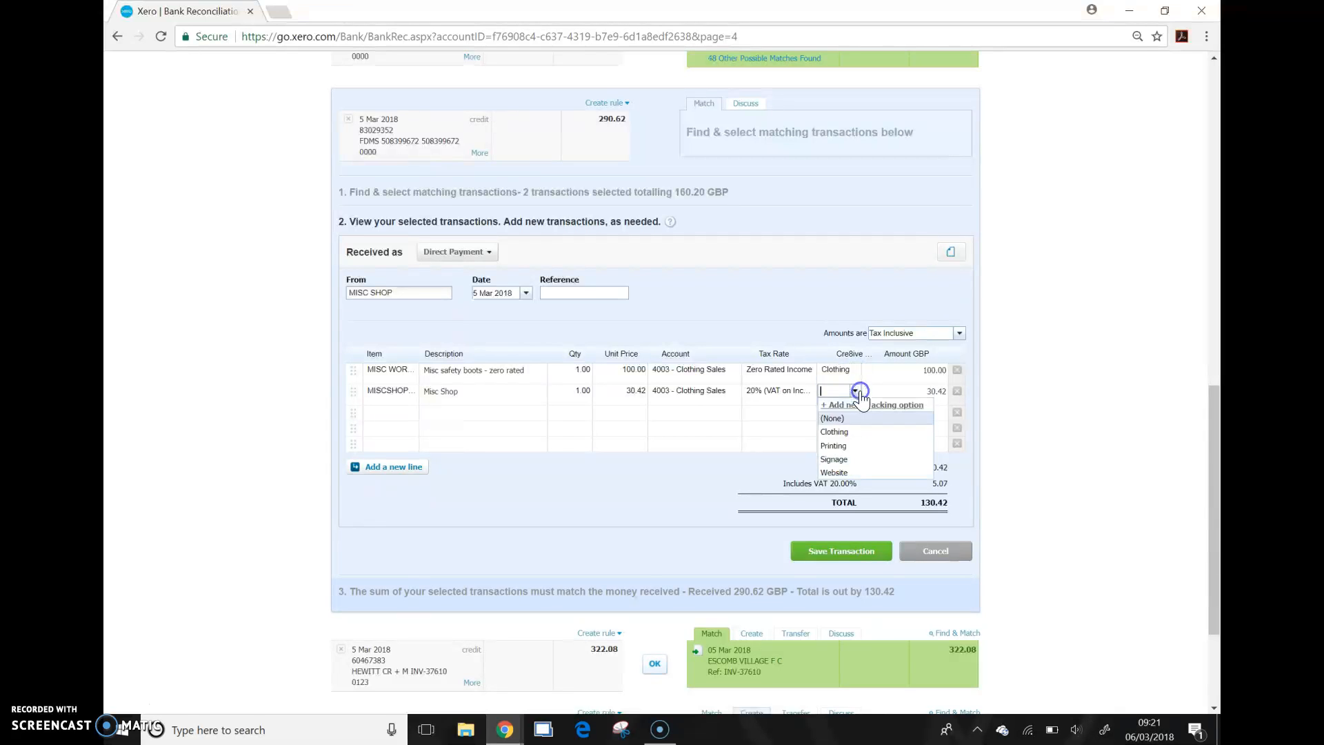
left_click(853, 434)
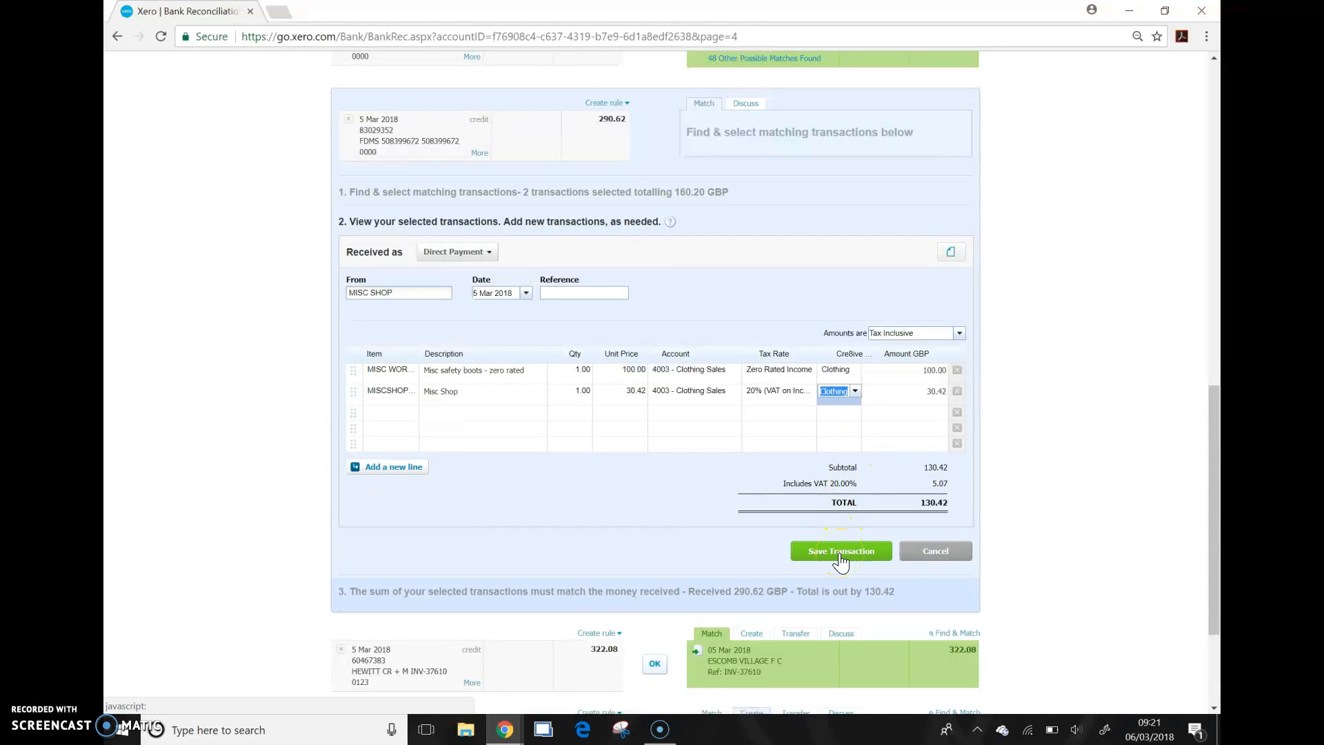
Step: Check the subtotal and included VAT of the MISC SHOP receipt and save the transaction
left_click(947, 484)
left_click(839, 482)
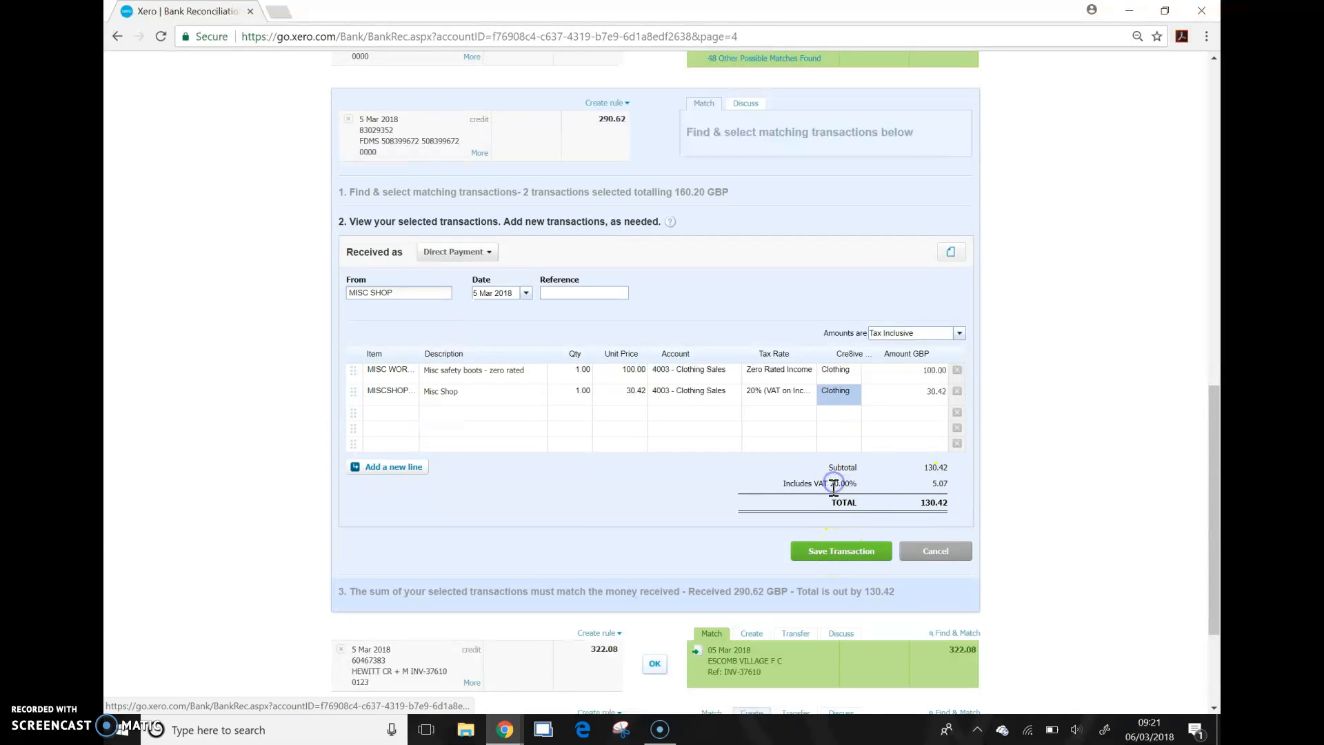
left_click_drag(938, 468, 888, 469)
left_click(970, 485)
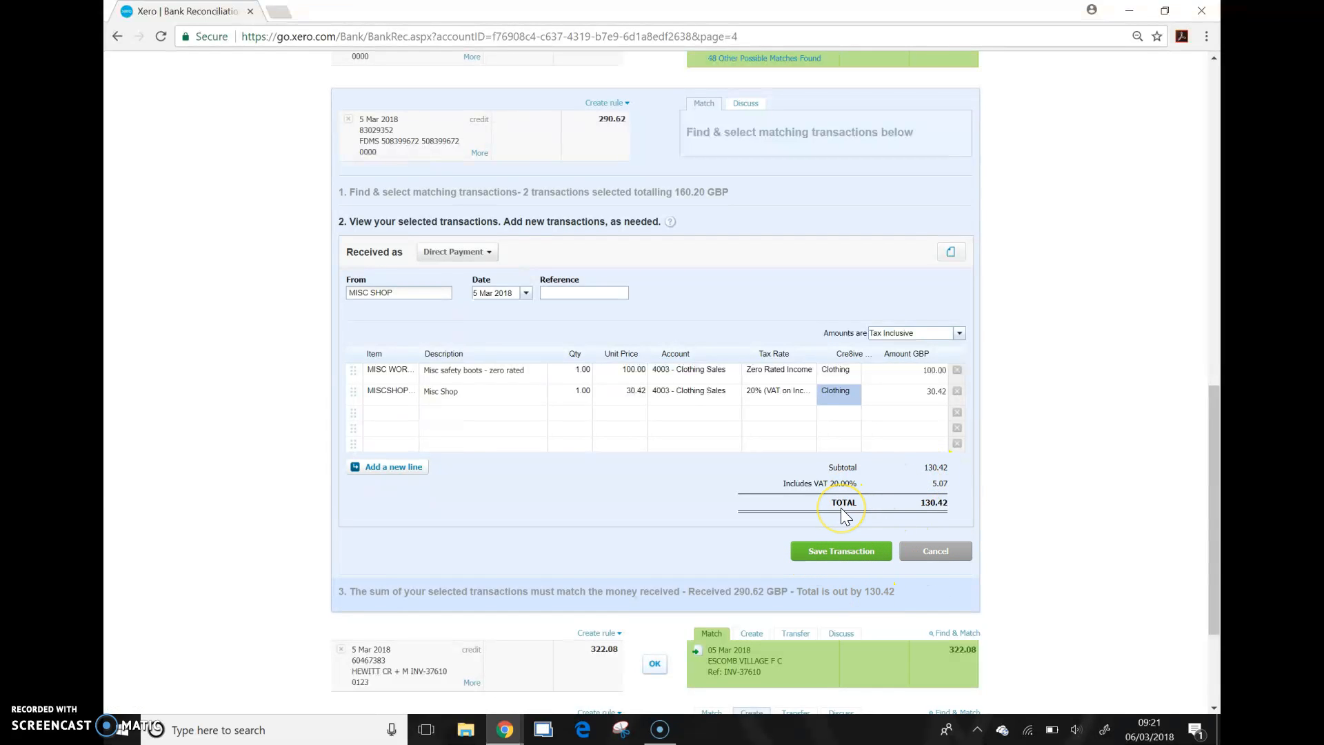
left_click(844, 553)
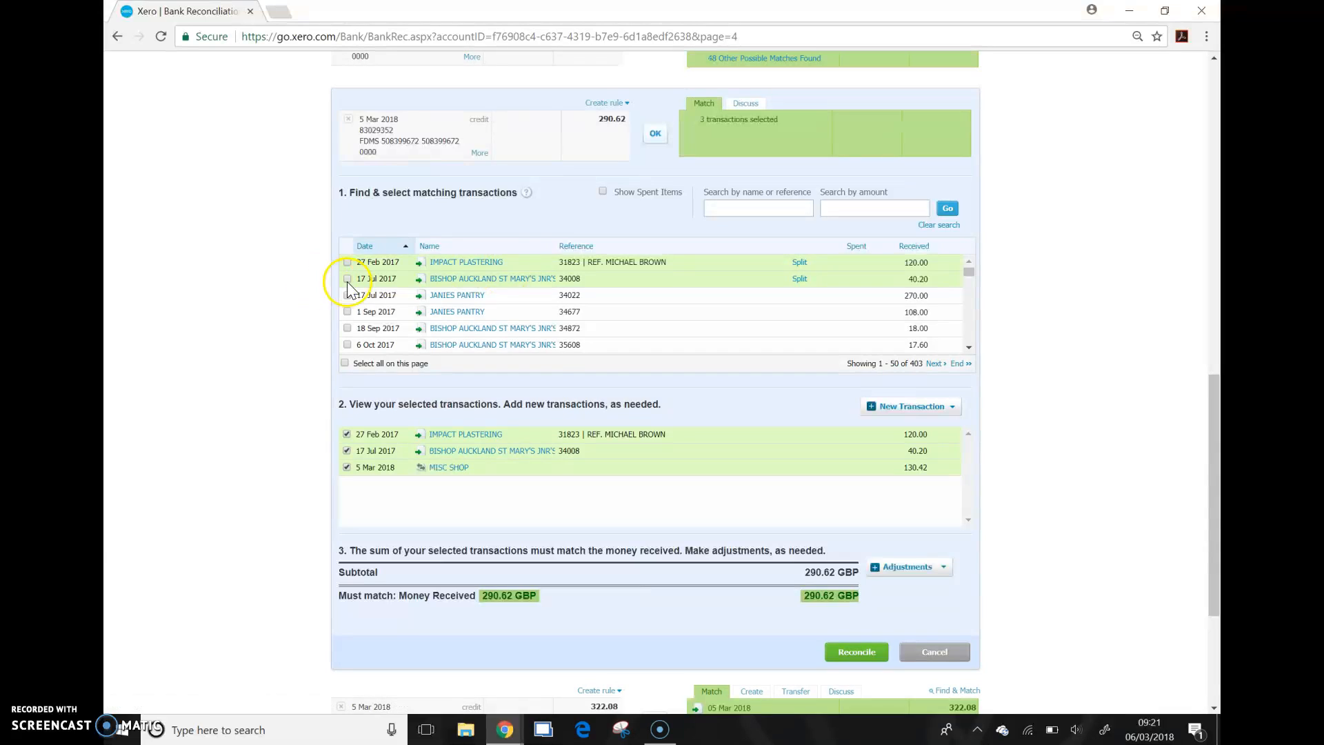
Step: Deselect the MISC SHOP transaction in the list of selected transactions
left_click(347, 467)
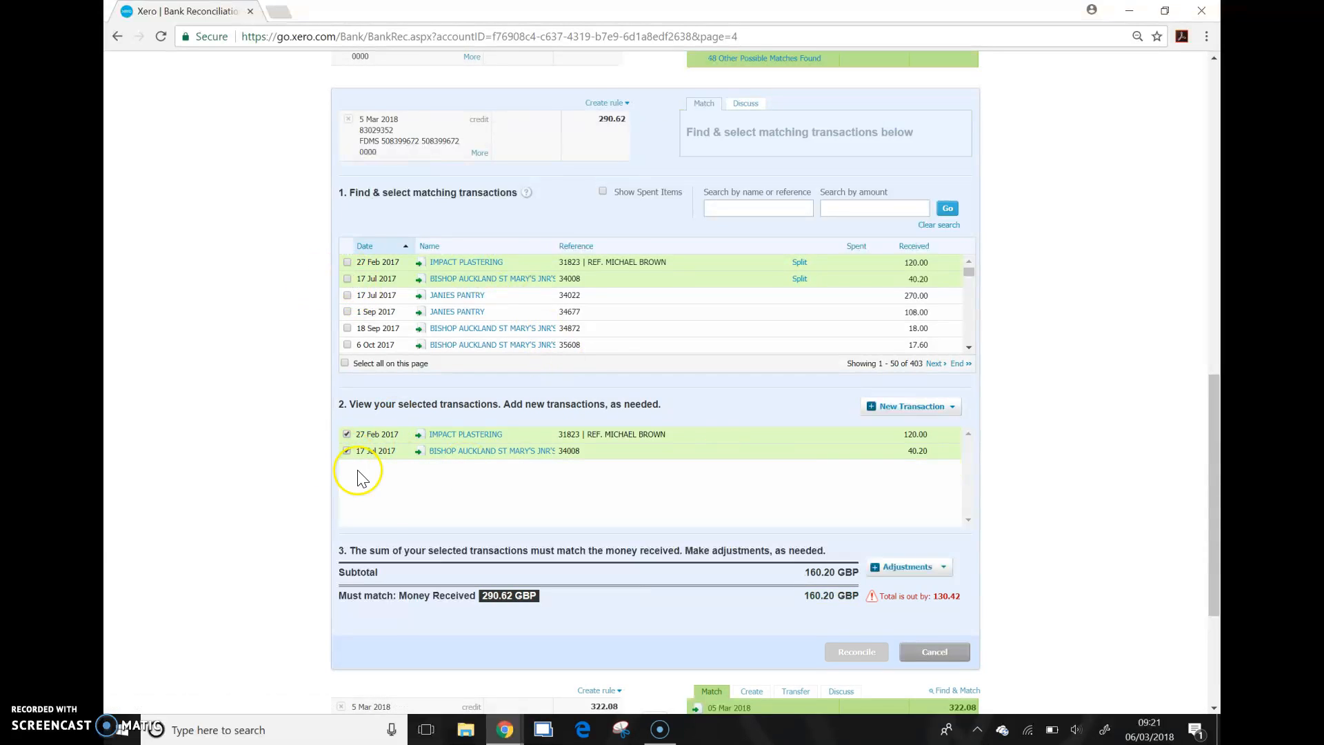